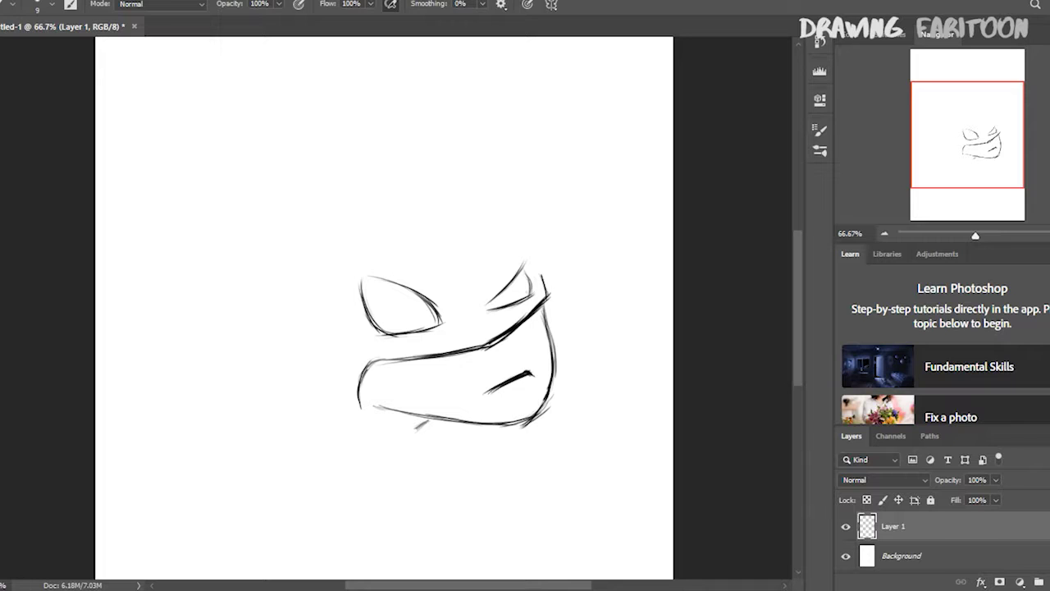
Step: Sketch the cowl around the eyes, with the forehead curve, both pointed ears and the outer sides of the head
drag(386, 312, 402, 393)
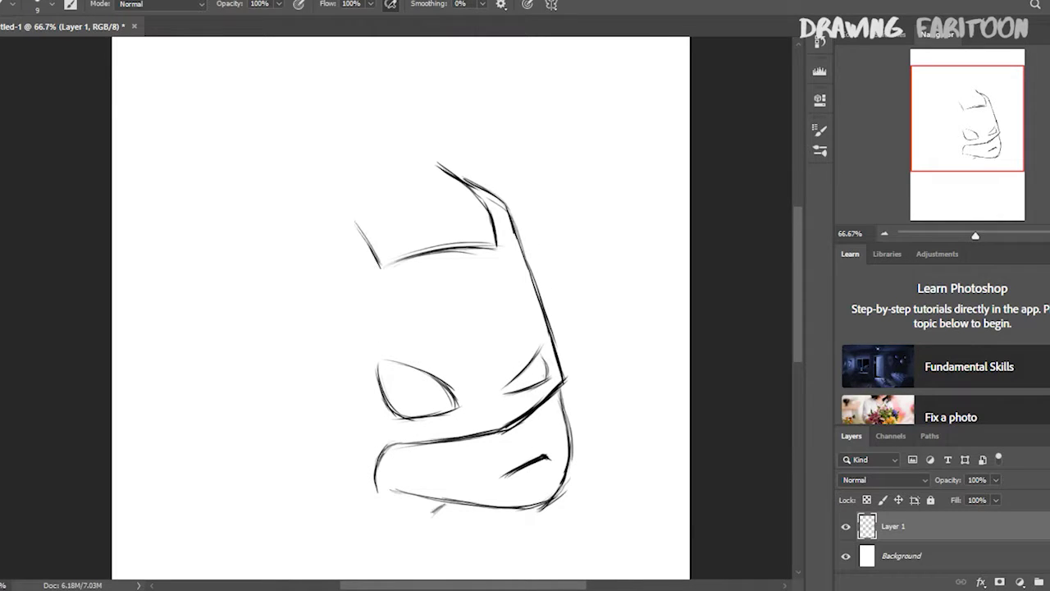
drag(427, 328, 453, 228)
key(e)
drag(349, 50, 386, 177)
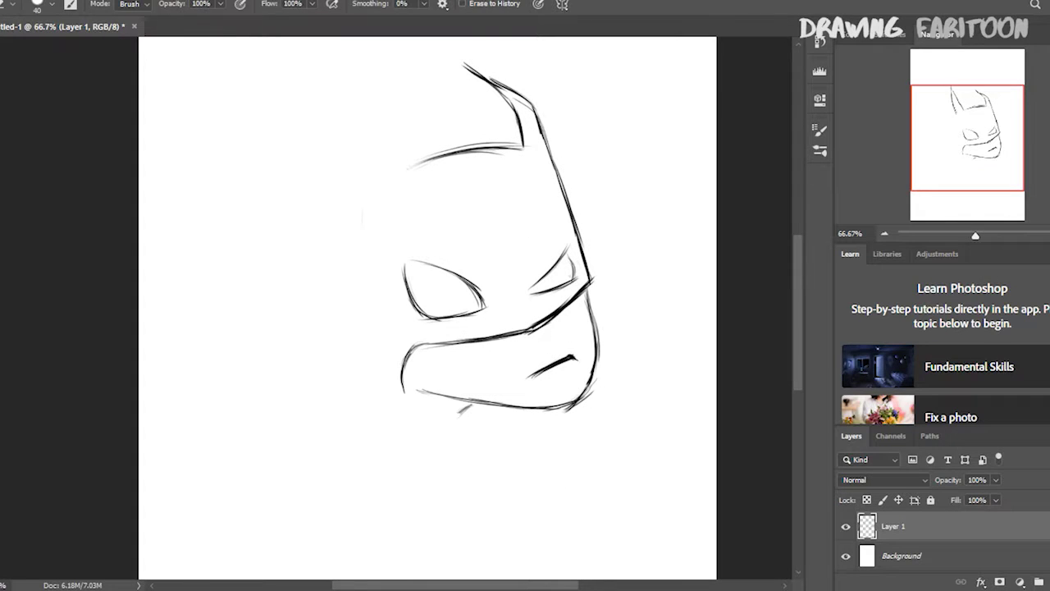
key(b)
drag(340, 325, 360, 386)
key(ctrl+z)
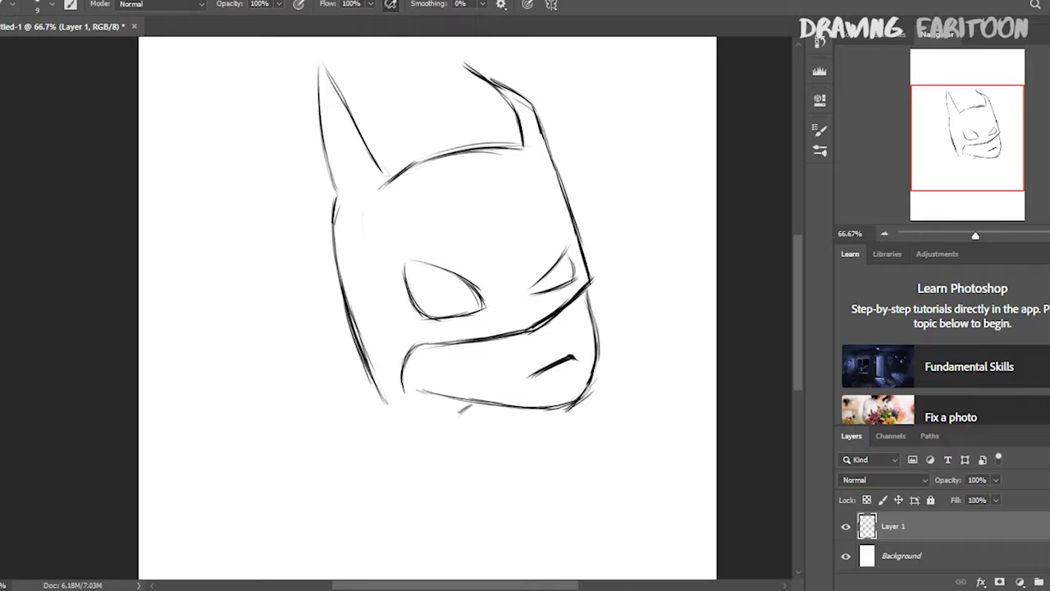
Step: Erase the excess strokes along the cowl's left edge to clean up the head sketch
drag(460, 344, 372, 197)
key(e)
mouse_move(258, 148)
mouse_down()
mouse_move(287, 247)
mouse_move(280, 224)
mouse_up()
key(b)
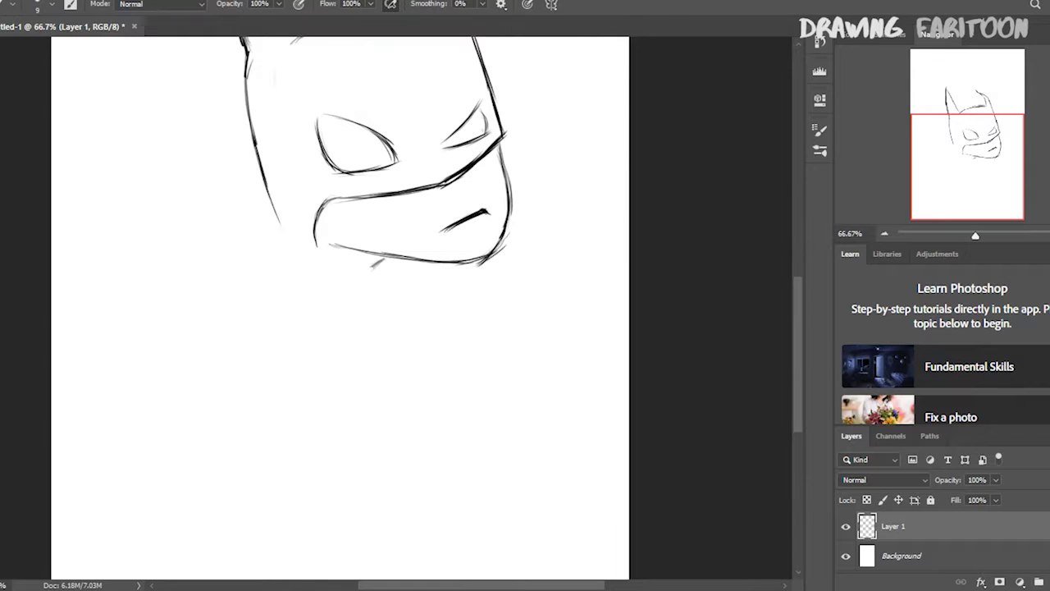
Step: Scale the head sketch down proportionally to about 55.67%
key(ctrl+t)
key(ctrl+minus)
drag(516, 42, 450, 206)
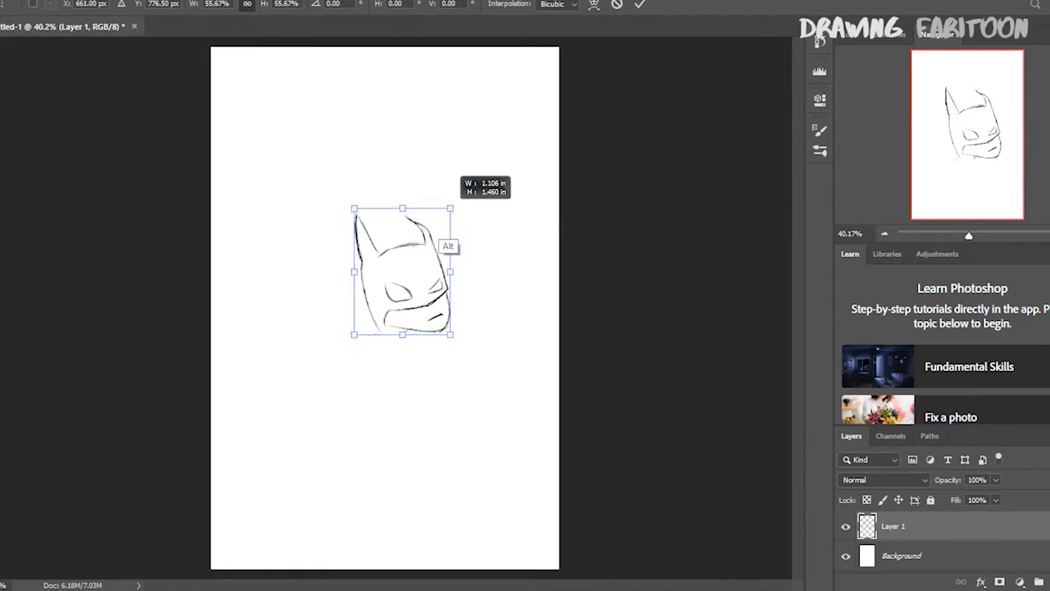
key(Return)
Step: Sketch the sloping left shoulder and upper cape edge, plus the curved front line below the chin
key(ctrl+1)
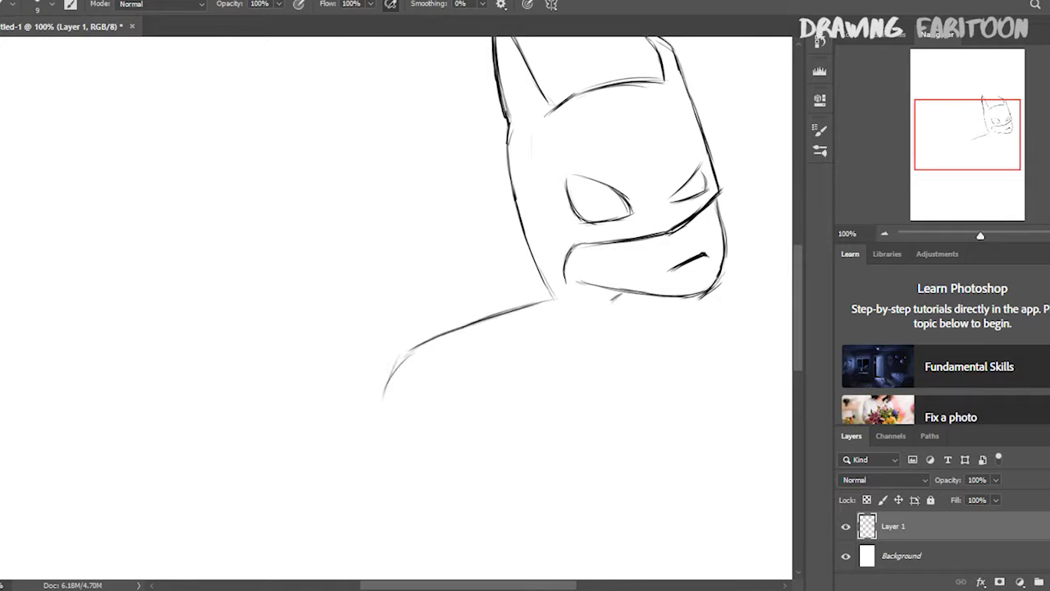
drag(575, 312, 455, 291)
mouse_move(502, 226)
mouse_down()
mouse_move(464, 306)
mouse_move(447, 394)
mouse_up()
scroll(394, 312, down, 3)
key(ctrl+minus)
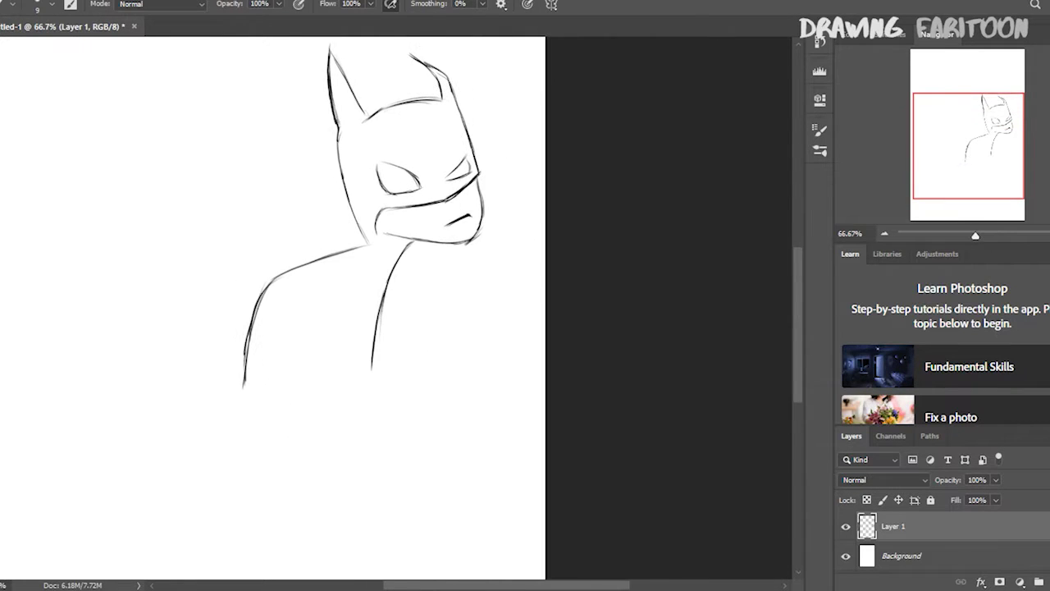
Step: Move the whole sketch left to make room on the page for the cape
key(ctrl+t)
drag(370, 246, 238, 246)
key(Return)
Step: Sketch the cape flaring outward on both sides, with curved inner folds and a pointed hem
drag(328, 328, 452, 217)
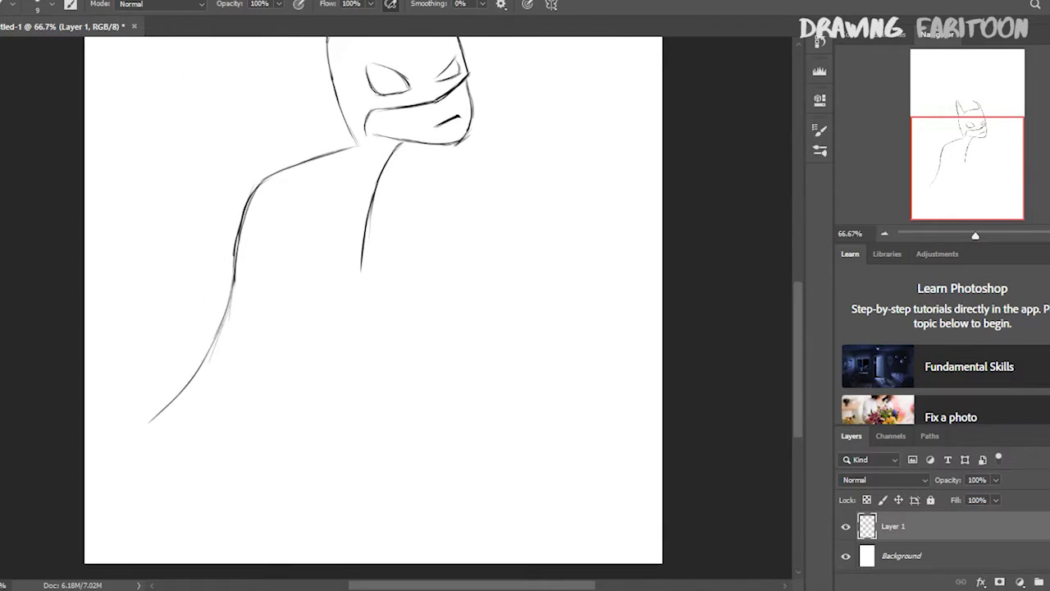
drag(394, 311, 416, 320)
drag(415, 467, 444, 498)
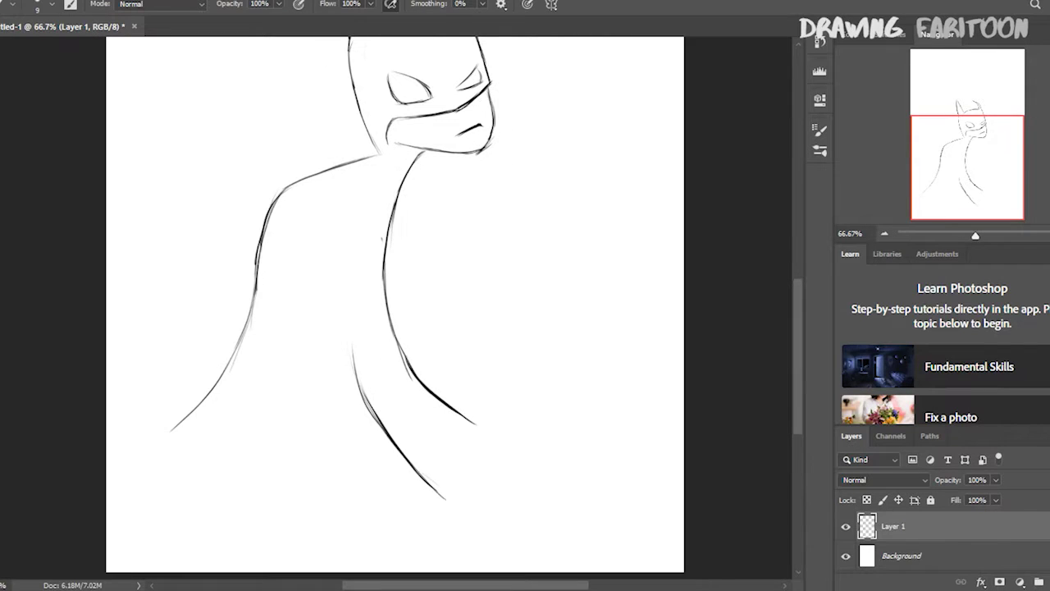
drag(468, 422, 506, 443)
drag(394, 329, 411, 246)
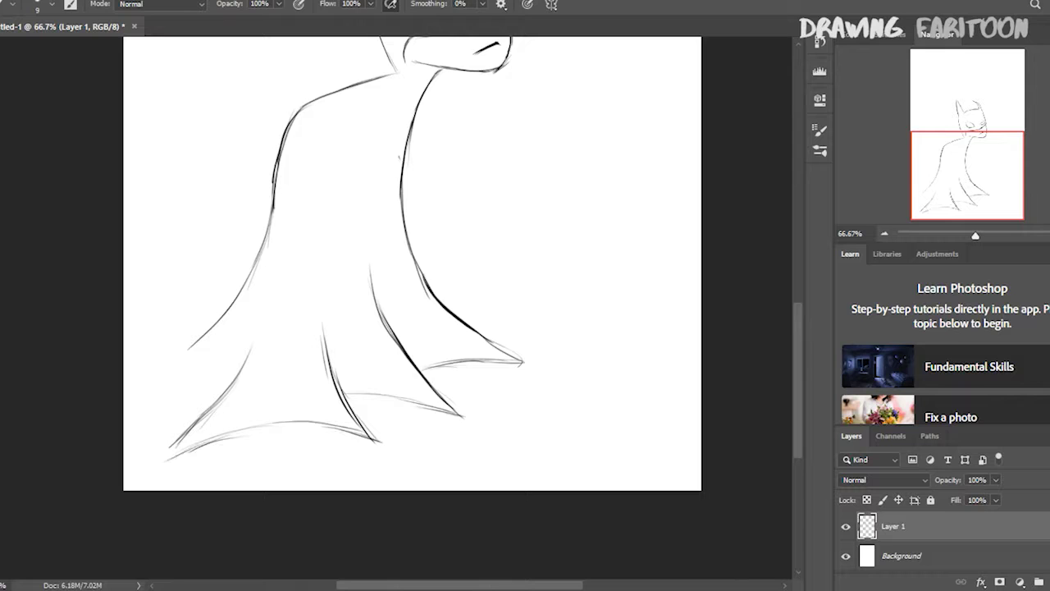
Step: Erase parts of the cape hem and redraw it with a wider left corner and curved edges between the points
key(e)
drag(394, 328, 462, 270)
drag(516, 345, 458, 338)
key(b)
drag(266, 360, 332, 345)
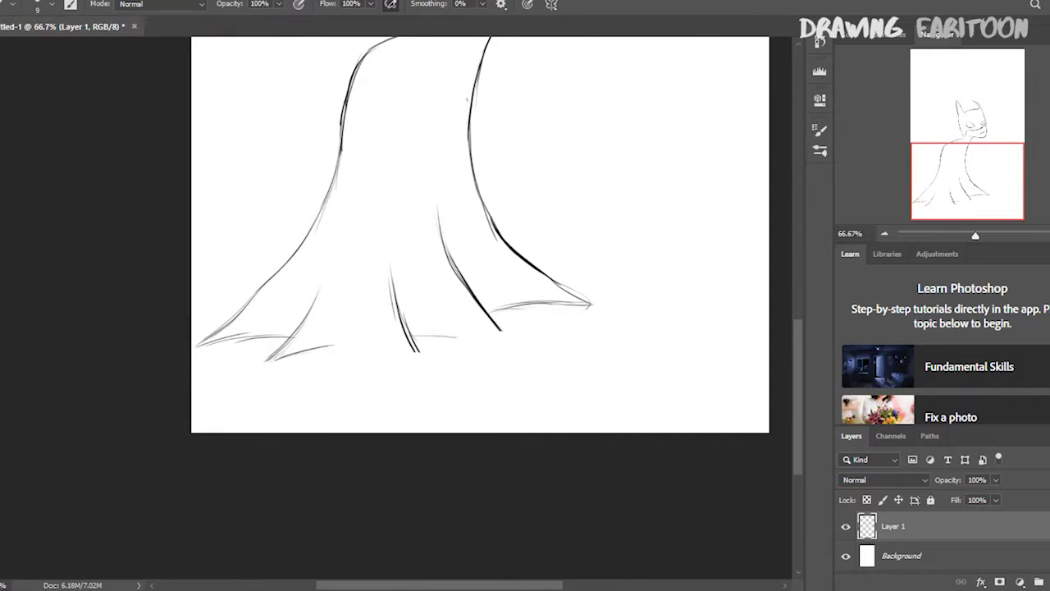
drag(423, 337, 507, 328)
Step: Sketch a bat emblem on the chest against the front line, with small ears, a spread wing and a scalloped lower edge
drag(435, 312, 423, 381)
key(ctrl+plus)
key(ctrl+plus)
drag(424, 271, 416, 290)
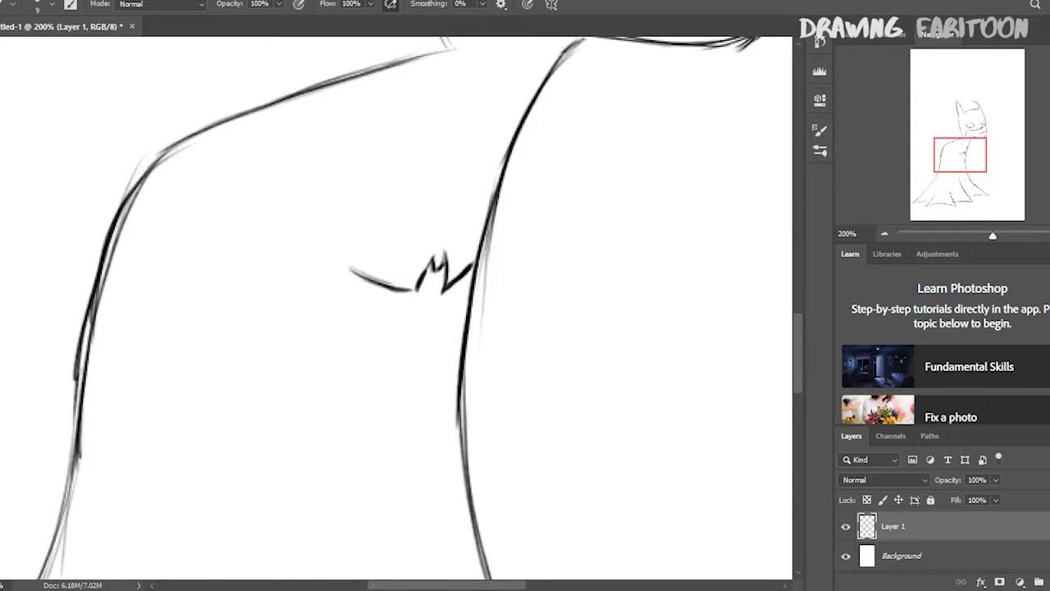
key(ctrl+z)
drag(352, 270, 287, 326)
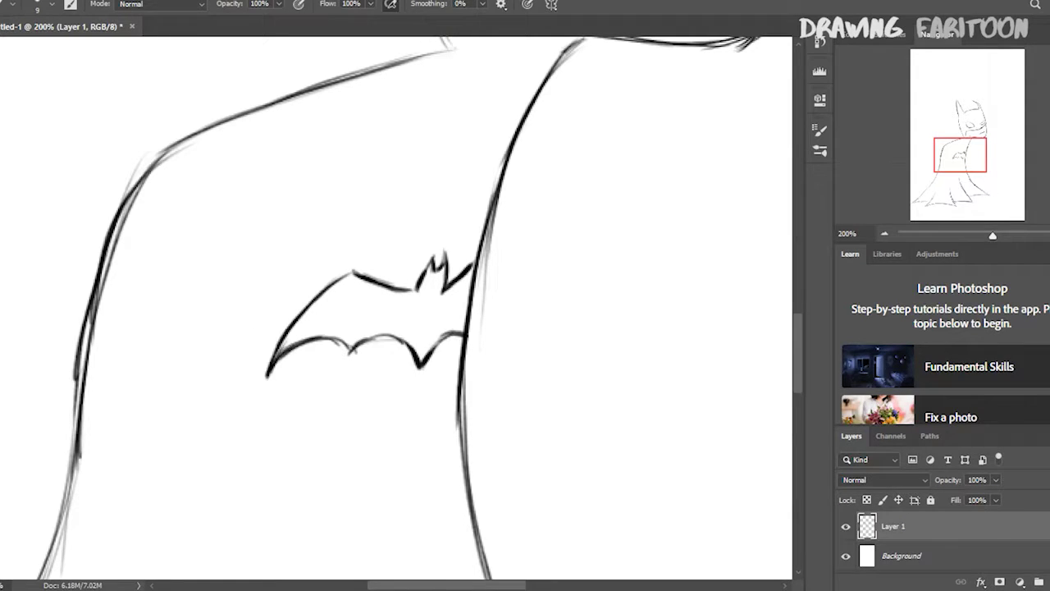
Step: Move the complete character sketch up and right, nearer the middle of the page
key(ctrl+minus)
key(ctrl+minus)
key(ctrl+minus)
key(ctrl+t)
key(Return)
key(ctrl+plus)
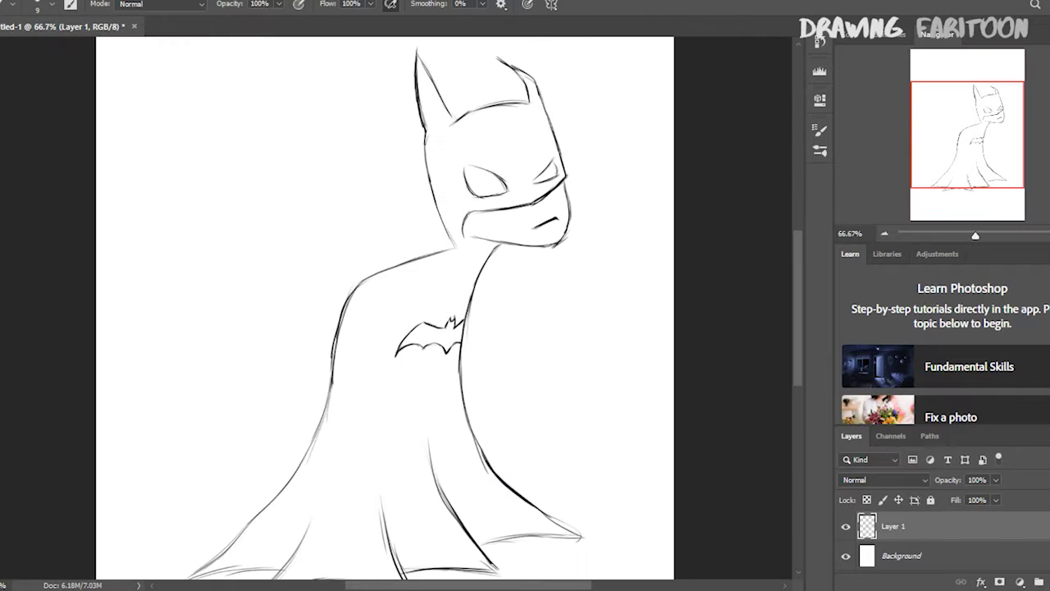
Step: On a new layer above the lightened sketch, ink the outline of the narrow right eye with a 5 px brush
key(ctrl+shift+alt+n)
key(ctrl+plus)
key(ctrl+plus)
key(ctrl+plus)
key(ctrl+plus)
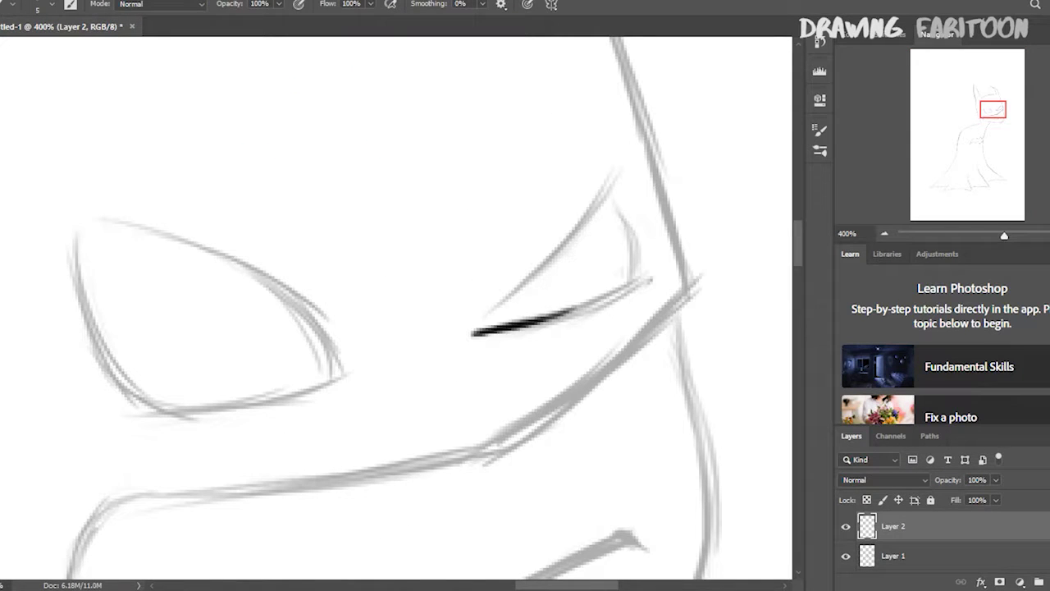
drag(614, 205, 637, 283)
drag(617, 168, 472, 332)
drag(328, 329, 480, 270)
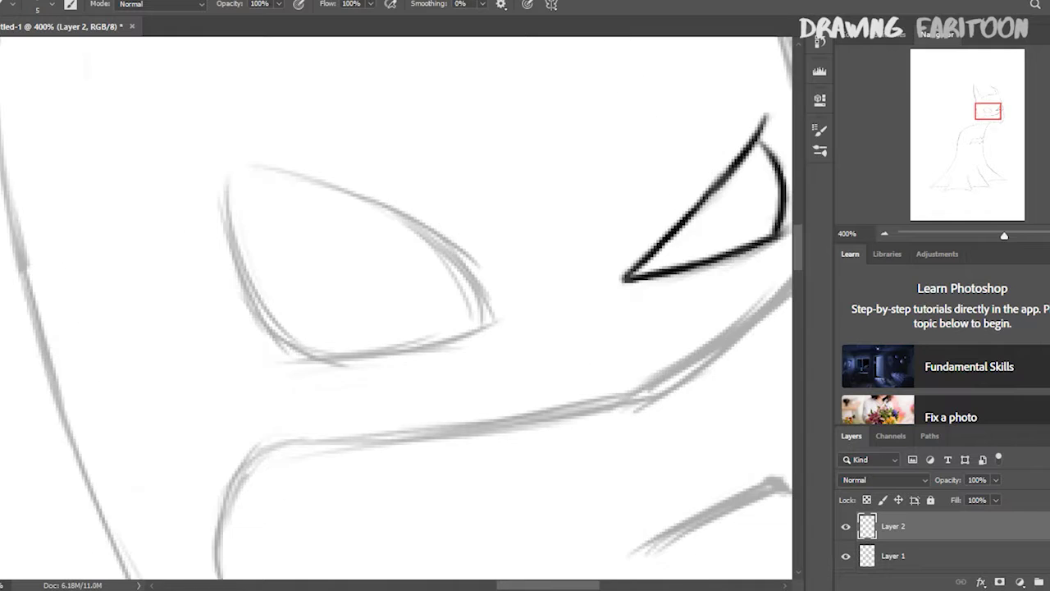
Step: Ink the outline of the larger left eye, rotating the canvas to follow its curves
drag(226, 180, 287, 340)
mouse_move(460, 312)
mouse_down()
mouse_move(525, 213)
mouse_move(574, 180)
mouse_up()
mouse_move(353, 90)
mouse_down()
mouse_move(343, 275)
mouse_move(361, 305)
mouse_up()
drag(492, 329, 464, 410)
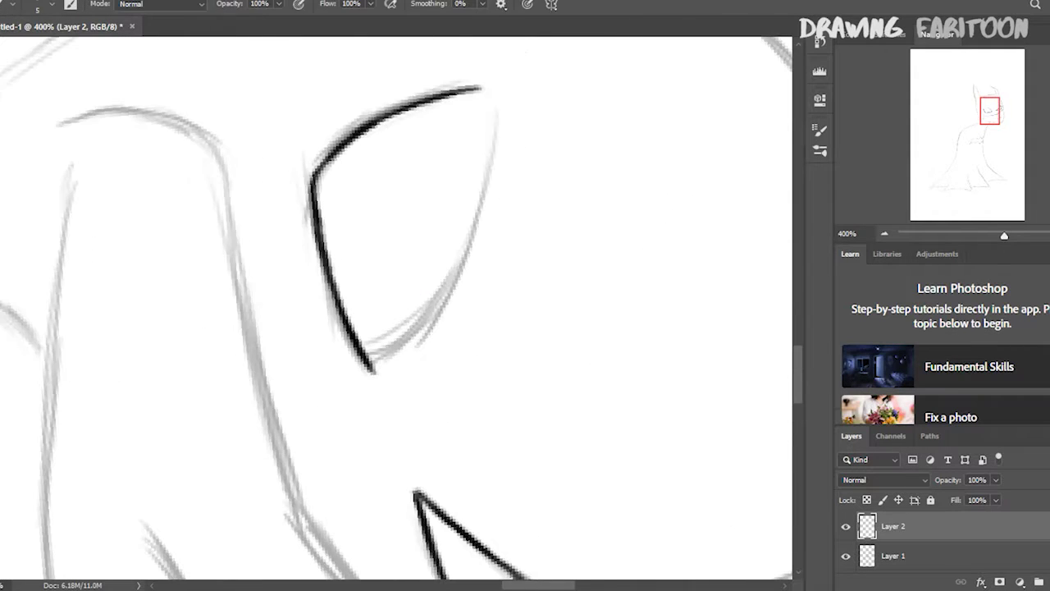
drag(394, 246, 459, 344)
drag(434, 271, 425, 361)
drag(375, 281, 410, 213)
drag(152, 344, 162, 373)
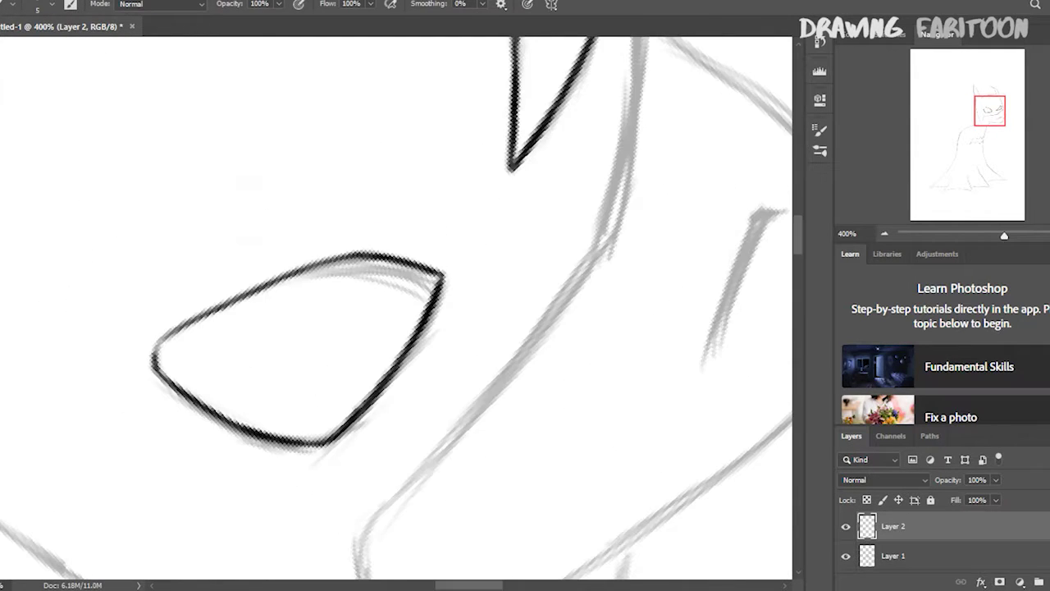
Step: Ink the slanted mouth with a thickened end and the right side of the jaw
drag(357, 439, 525, 308)
scroll(394, 308, down, 5)
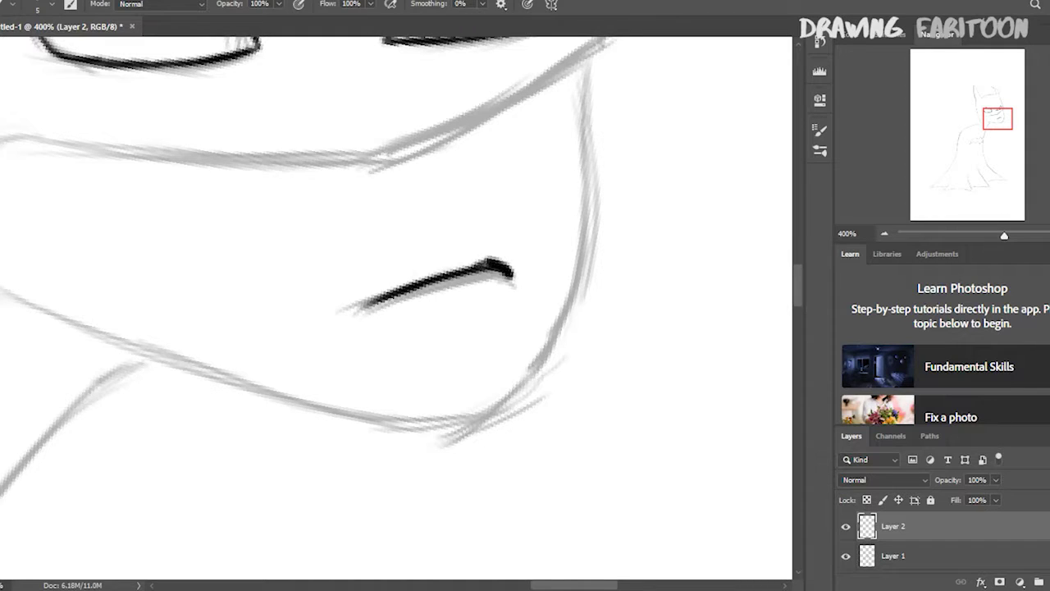
drag(478, 256, 507, 279)
mouse_move(588, 51)
mouse_down()
mouse_move(584, 188)
mouse_move(533, 365)
mouse_up()
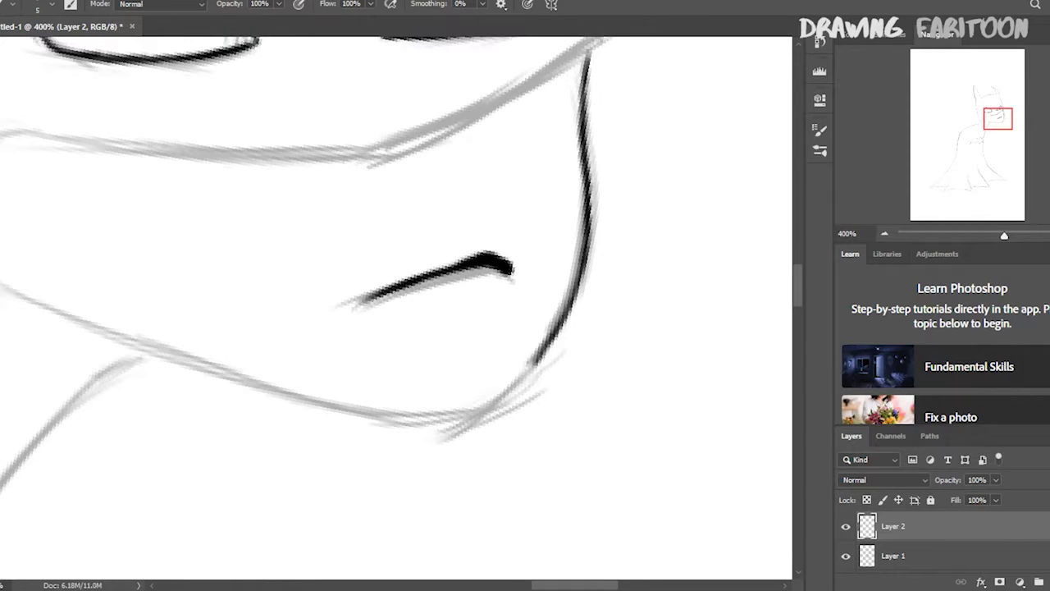
Step: Refine the mouth stroke and ink the rounded chin and the underside of the jaw
key(e)
mouse_move(509, 271)
mouse_down()
mouse_move(459, 205)
mouse_move(361, 213)
mouse_move(336, 311)
mouse_move(493, 164)
mouse_up()
key(b)
mouse_move(492, 161)
mouse_down()
mouse_move(504, 422)
mouse_move(394, 311)
mouse_up()
key(r)
key(b)
drag(524, 238, 534, 365)
drag(533, 365, 525, 226)
mouse_move(517, 123)
mouse_down()
mouse_move(532, 320)
mouse_move(525, 502)
mouse_up()
Step: Ink the upper edge of the mask's face opening and its rounded left end
key(r)
drag(493, 410, 312, 206)
key(b)
drag(433, 238, 422, 279)
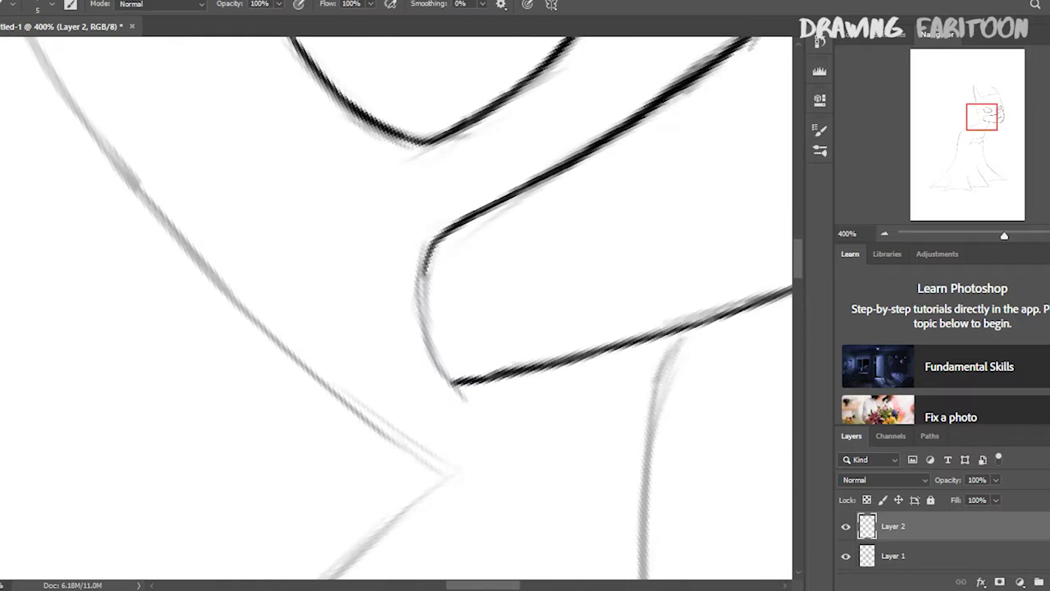
key(r)
drag(394, 312, 344, 361)
Step: Ink the face opening's edge rising to the right cheek, undoing the first stroke and redrawing it
drag(623, 87, 525, 308)
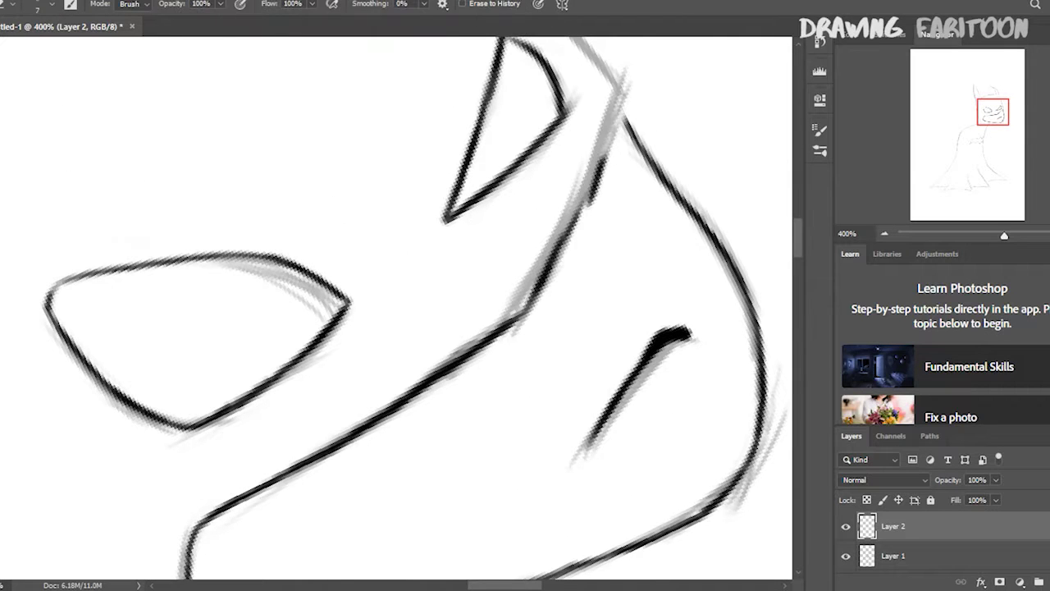
key(ctrl+z)
drag(624, 90, 521, 315)
key(r)
drag(493, 410, 427, 459)
key(b)
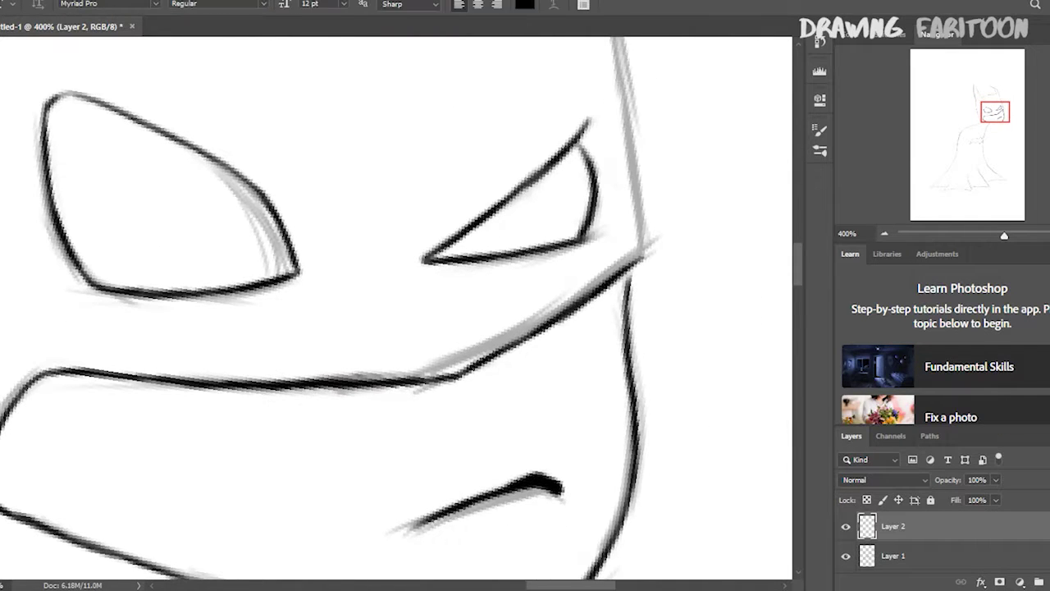
Step: Ink the cowl's right side from the cheek up to the base of the ear
drag(630, 156, 648, 259)
key(r)
drag(460, 427, 410, 386)
key(b)
drag(607, 173, 631, 333)
scroll(394, 308, up, 5)
drag(567, 100, 599, 261)
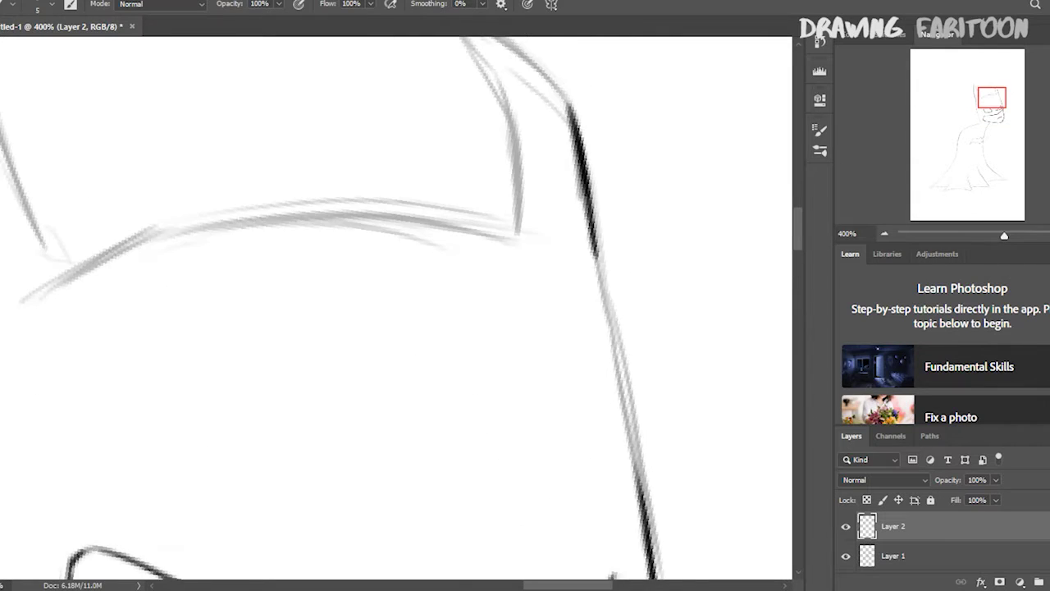
scroll(394, 307, down, 2)
drag(585, 197, 633, 404)
Step: Ink the right ear's outer edge from its tip to the side of the cowl
key(r)
drag(411, 328, 361, 377)
key(b)
drag(464, 51, 541, 146)
key(r)
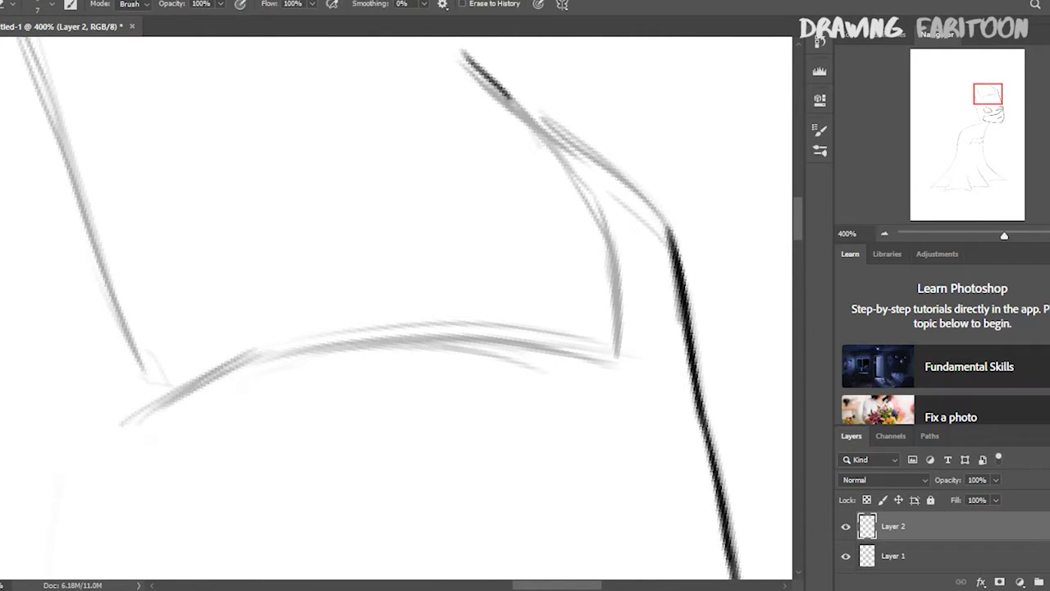
drag(410, 328, 361, 378)
key(b)
drag(527, 113, 571, 248)
Step: Ink the right ear's inner curve down to the forehead and erase the excess line
drag(410, 328, 352, 312)
drag(537, 191, 558, 248)
drag(543, 209, 560, 340)
mouse_move(410, 328)
mouse_down()
mouse_move(361, 377)
mouse_move(369, 361)
mouse_up()
drag(507, 55, 579, 234)
drag(410, 329, 361, 377)
key(e)
drag(522, 155, 543, 202)
drag(410, 329, 361, 378)
Step: Ink the forehead curve between the two ears, erasing and redrawing it for a smoother line
key(b)
drag(427, 44, 456, 148)
drag(411, 329, 361, 377)
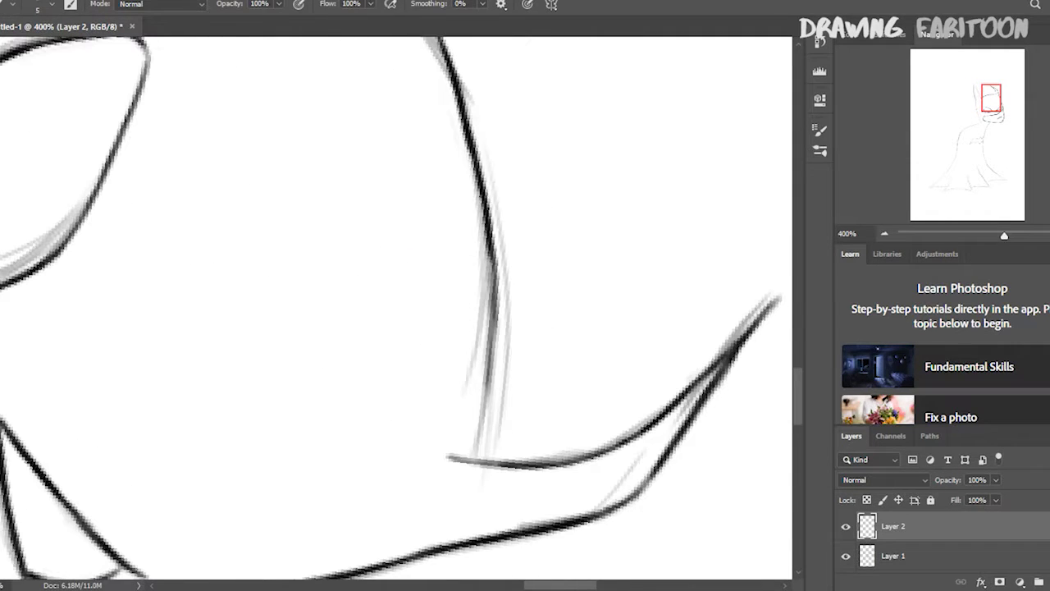
key(e)
mouse_move(477, 458)
mouse_down()
mouse_move(491, 259)
mouse_move(479, 455)
mouse_up()
drag(410, 328, 361, 378)
drag(460, 91, 443, 222)
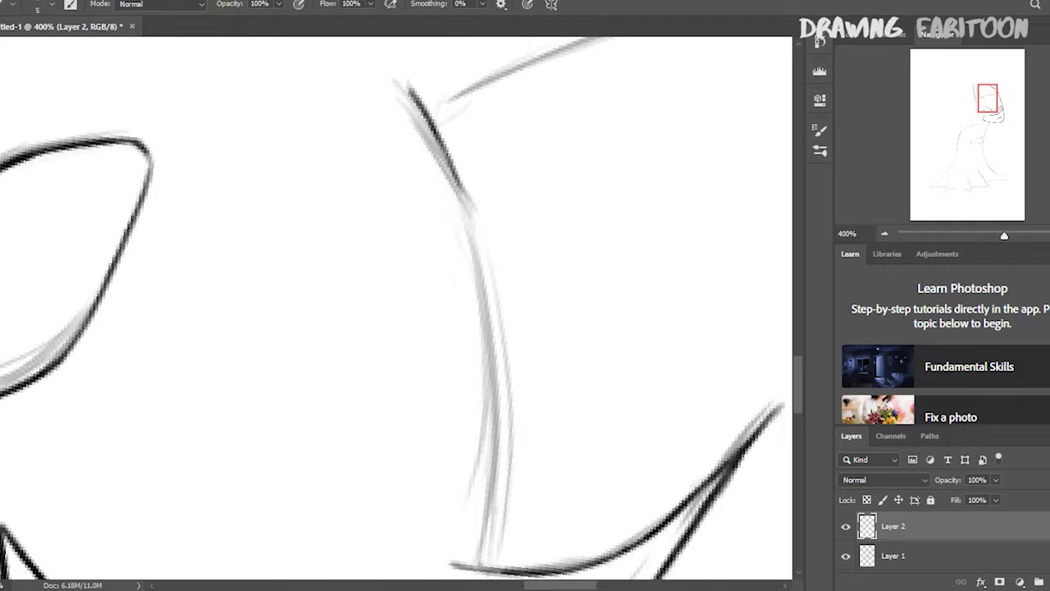
key(b)
drag(493, 296, 494, 305)
mouse_move(361, 377)
mouse_down()
mouse_move(410, 328)
mouse_move(386, 345)
mouse_up()
drag(486, 382, 480, 217)
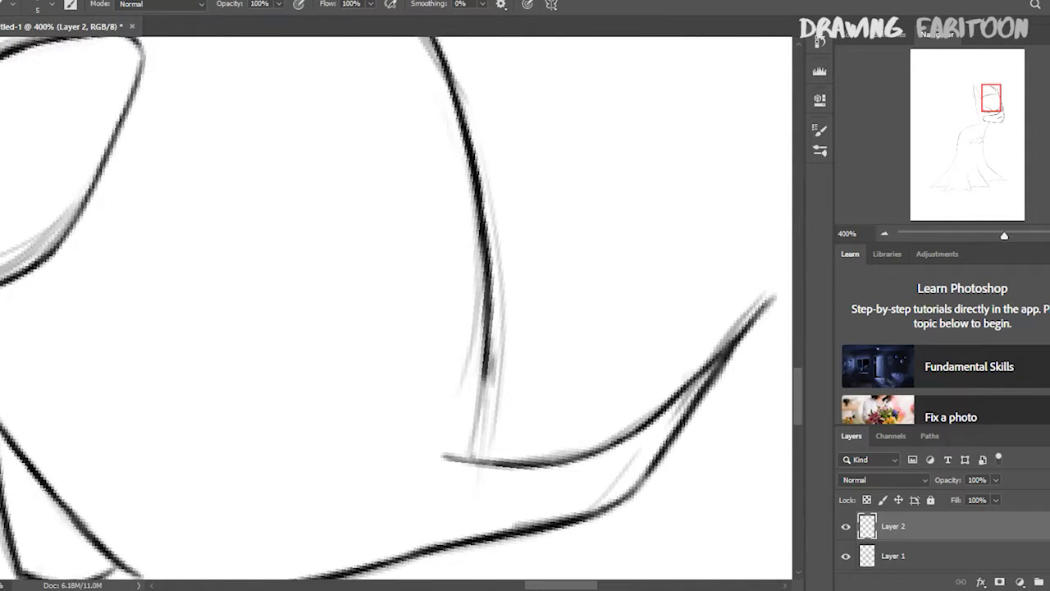
drag(411, 328, 361, 378)
Step: Ink the inner and outer edges of the tall left ear, meeting at a sharp tip
drag(354, 41, 433, 464)
drag(410, 329, 476, 402)
drag(415, 82, 341, 394)
drag(361, 263, 332, 377)
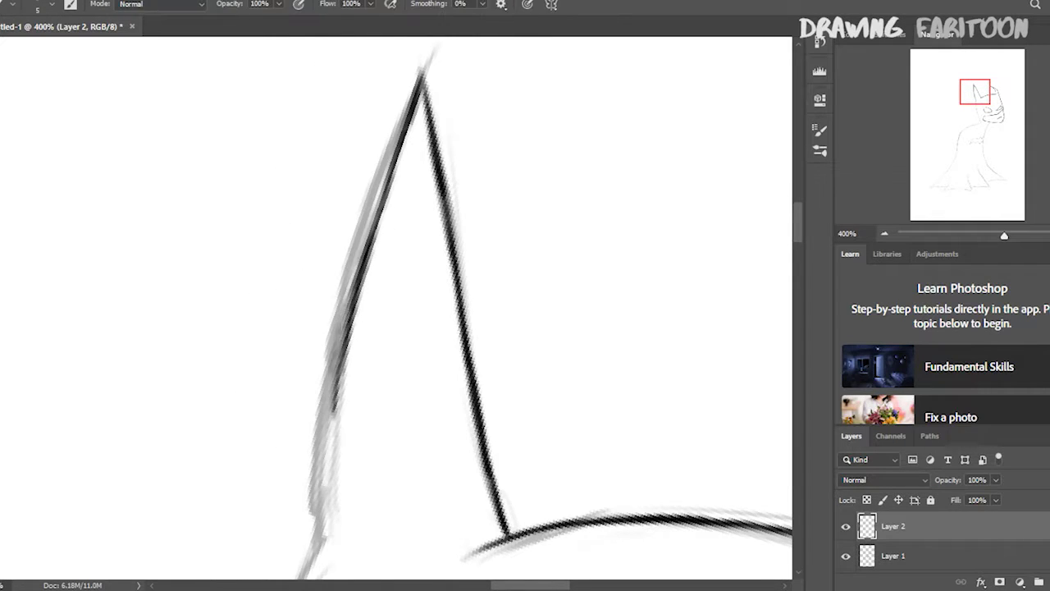
drag(353, 295, 320, 492)
Step: Ink the cowl's left side from the base of the ear down to the shoulder
drag(410, 328, 432, 208)
drag(410, 410, 464, 104)
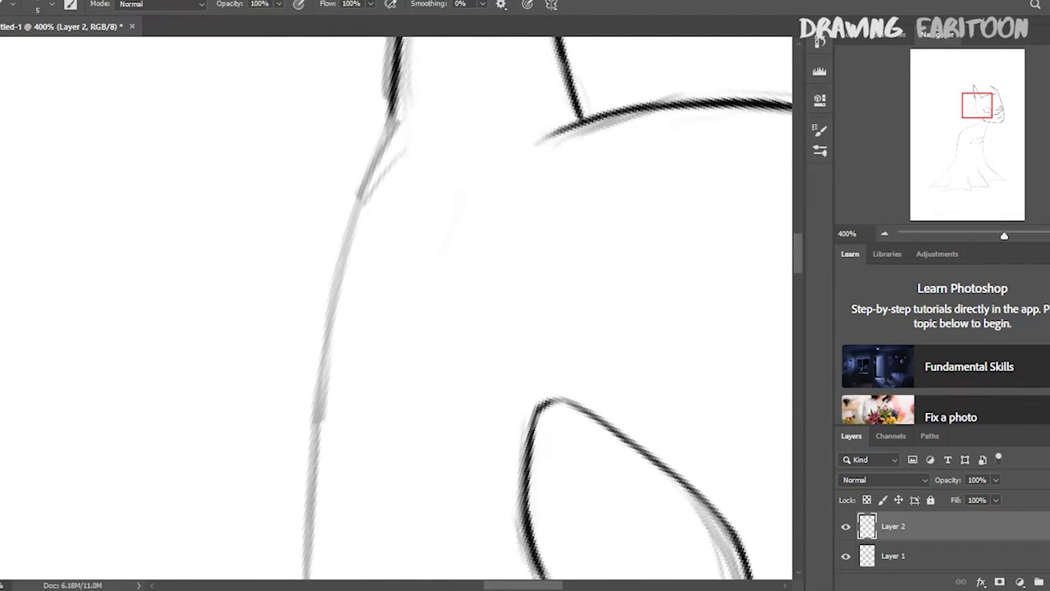
drag(400, 87, 333, 279)
drag(459, 427, 489, 72)
drag(348, 172, 365, 443)
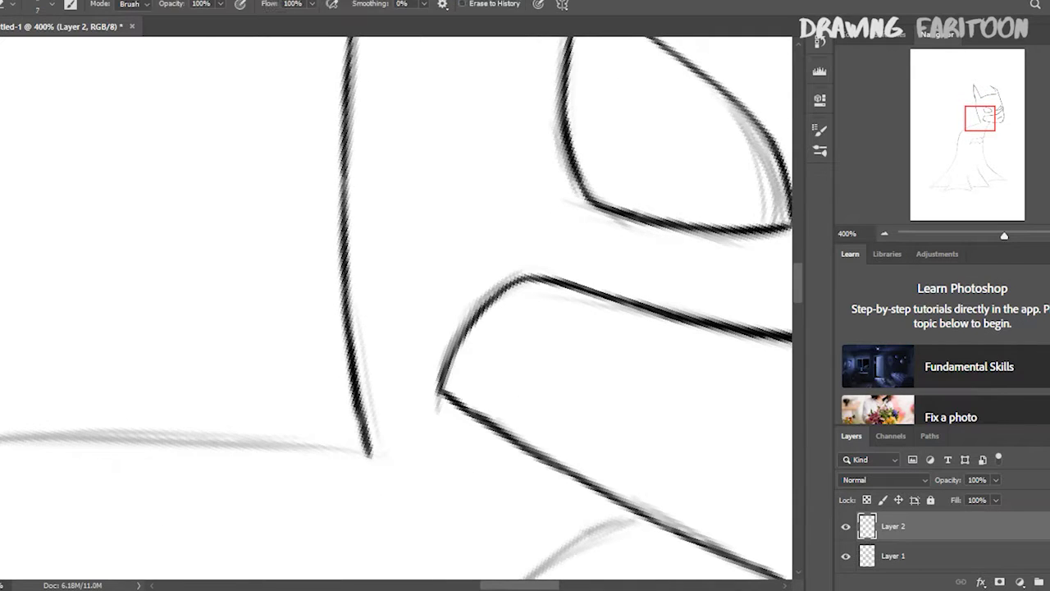
Step: Ink the curved front line of the body from below the jaw to just above the bat emblem
mouse_move(493, 492)
mouse_down()
mouse_move(451, 164)
mouse_move(459, 123)
mouse_up()
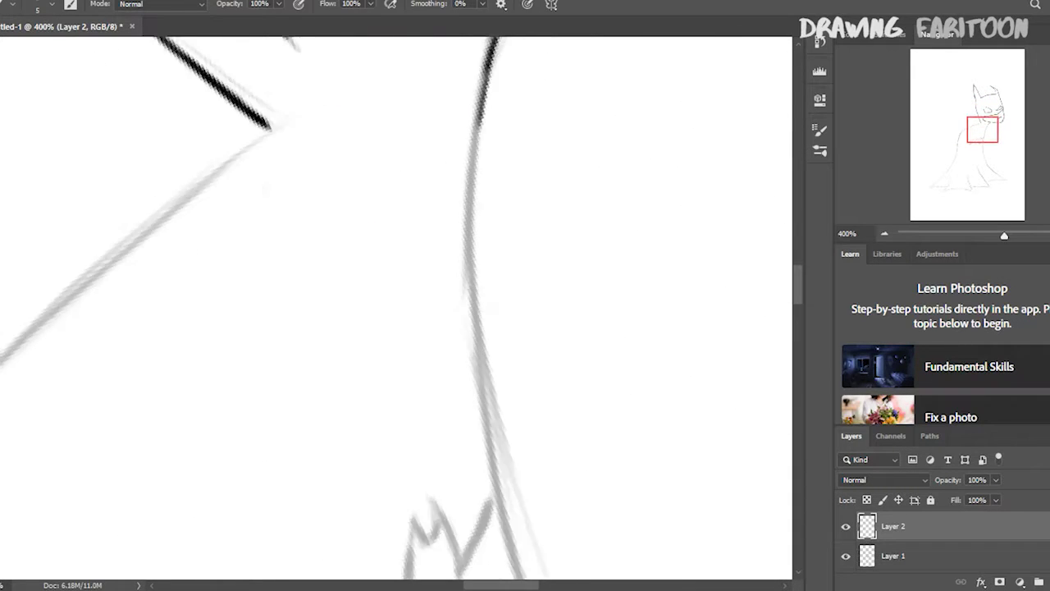
drag(500, 41, 468, 271)
drag(493, 534, 435, 410)
drag(455, 255, 497, 542)
drag(492, 492, 476, 435)
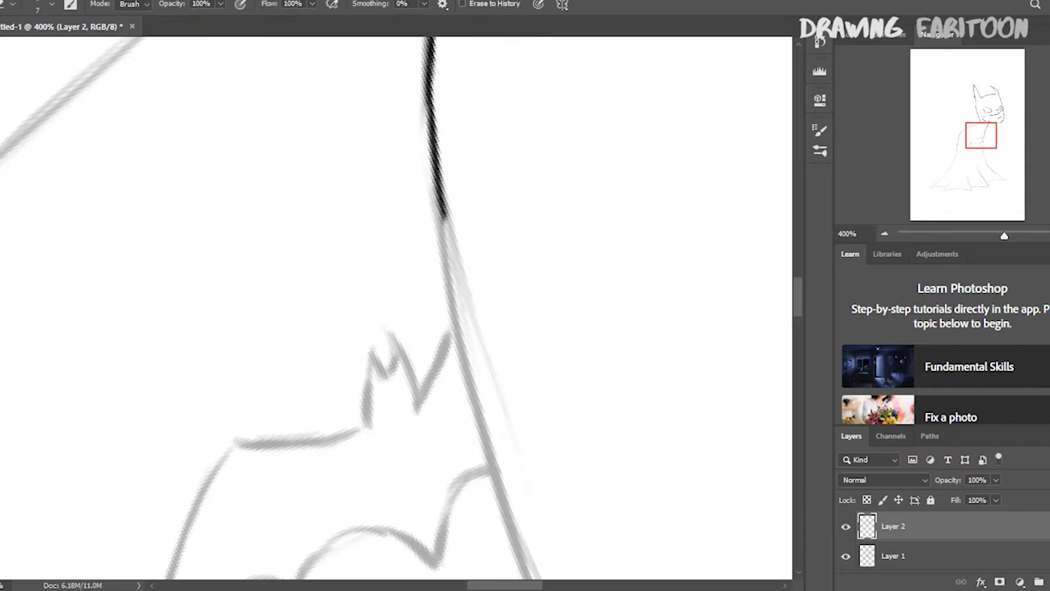
Step: Undo the last front-line stroke and redraw the line down past the side of the bat emblem
mouse_move(428, 41)
mouse_down()
mouse_move(439, 214)
mouse_move(427, 189)
mouse_up()
key(ctrl+z)
key(r)
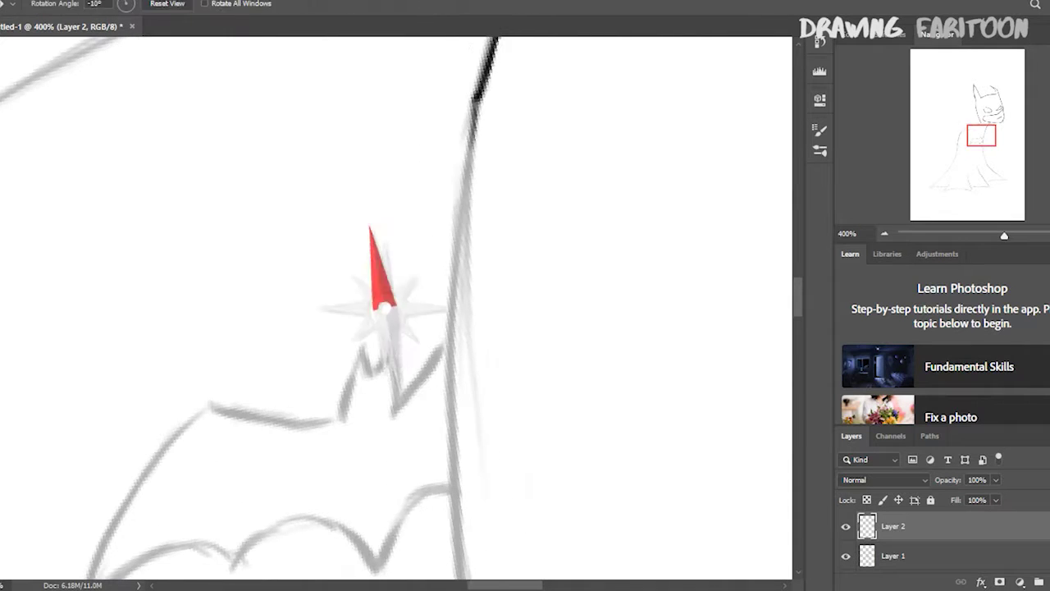
key(e)
key(b)
mouse_move(493, 40)
mouse_down()
mouse_move(453, 386)
mouse_move(460, 320)
mouse_up()
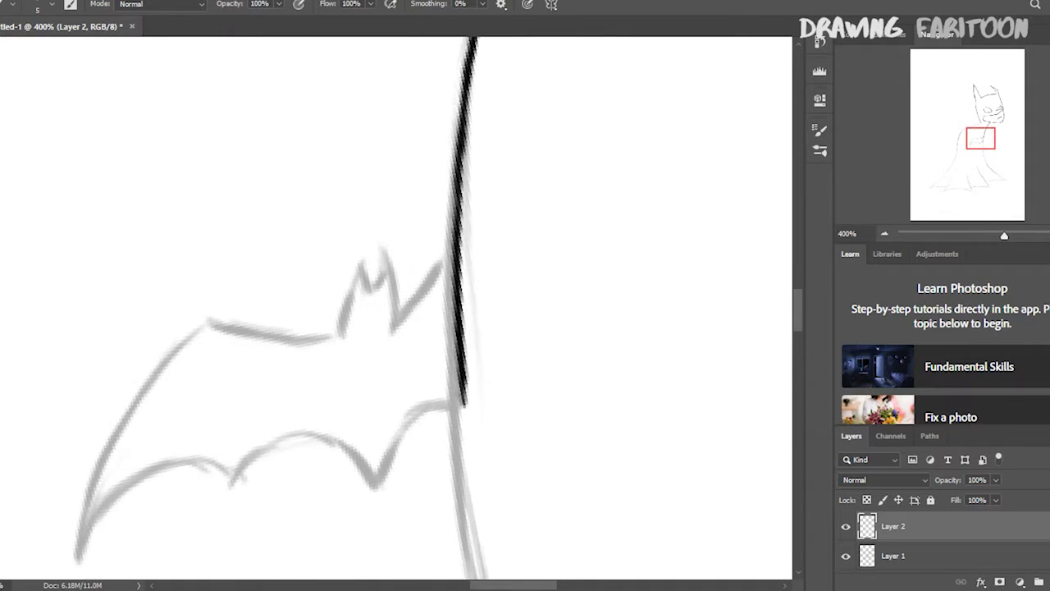
Step: Extend the inked front line of the body down past the lower edge of the bat emblem
key(r)
drag(574, 328, 566, 246)
key(b)
drag(460, 492, 459, 287)
drag(472, 41, 468, 361)
drag(492, 492, 492, 328)
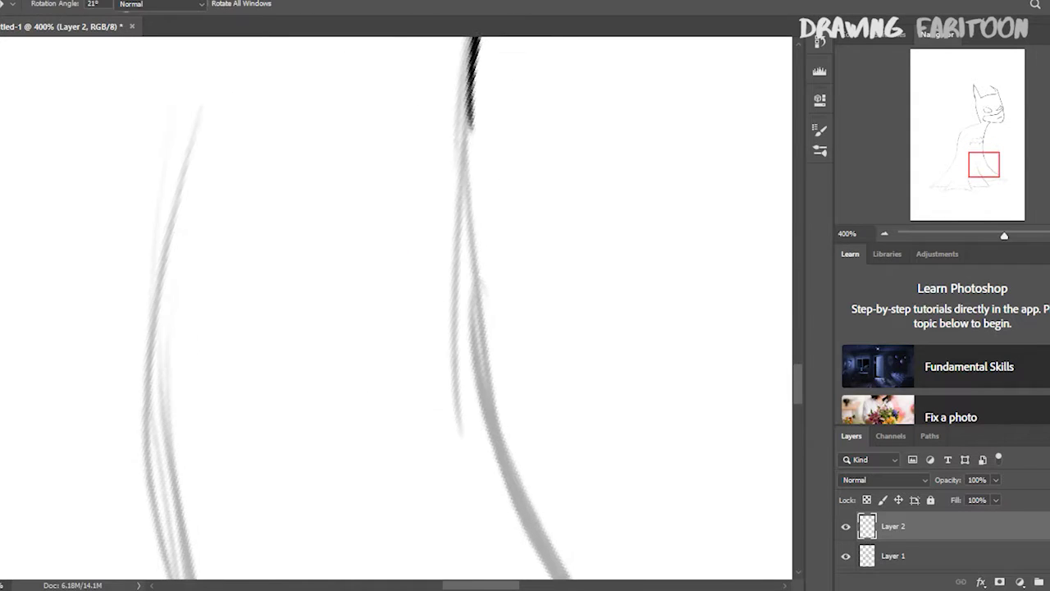
Step: Ink the front line through the waist to where the cape starts flaring outward
mouse_move(475, 41)
mouse_down()
mouse_move(472, 353)
mouse_move(491, 418)
mouse_up()
key(b)
key(r)
drag(460, 328, 493, 246)
key(b)
drag(456, 135, 468, 209)
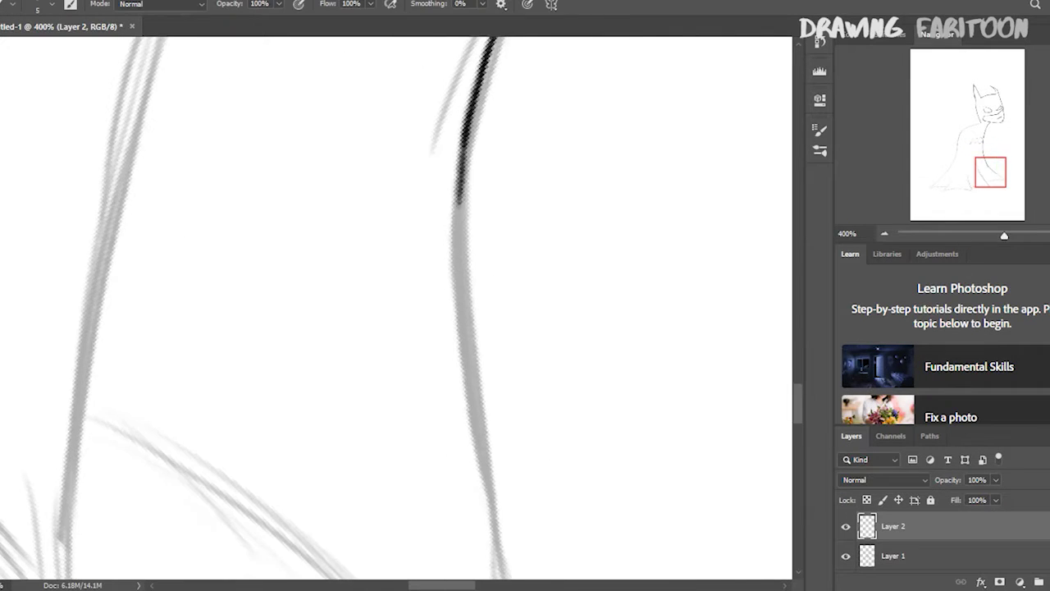
Step: Ink the flared front edge of the cape down to its pointed right corner
drag(492, 410, 459, 328)
mouse_move(431, 40)
mouse_down()
mouse_move(459, 320)
mouse_move(492, 246)
mouse_up()
key(r)
key(b)
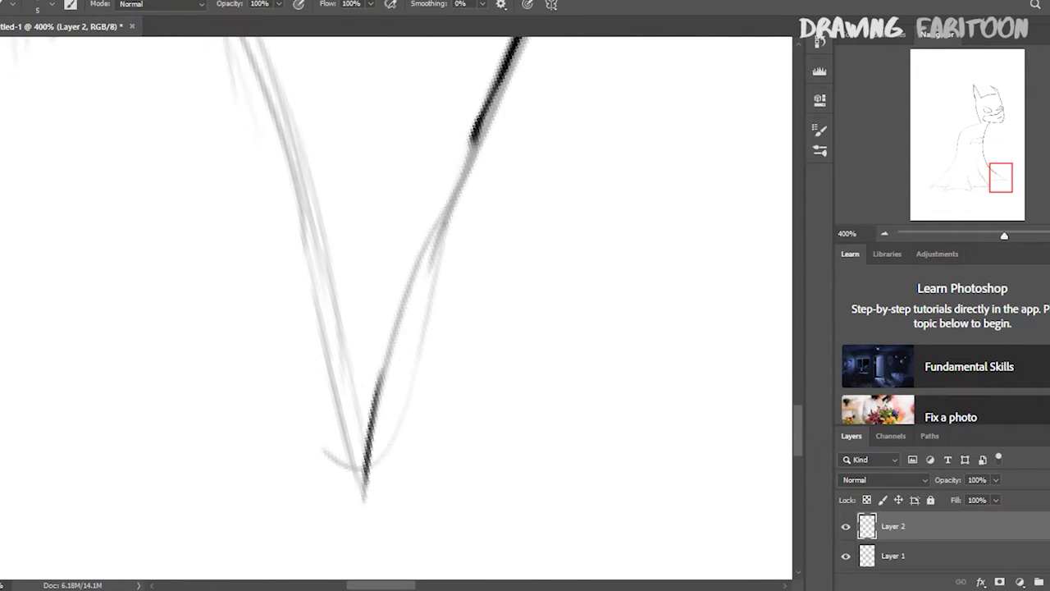
drag(369, 426, 480, 131)
Step: Ink the bat emblem's small head with its pointed ears and the first scallop next to the body's front line
key(r)
mouse_move(493, 205)
mouse_down()
mouse_move(533, 288)
mouse_move(508, 370)
mouse_move(443, 394)
mouse_up()
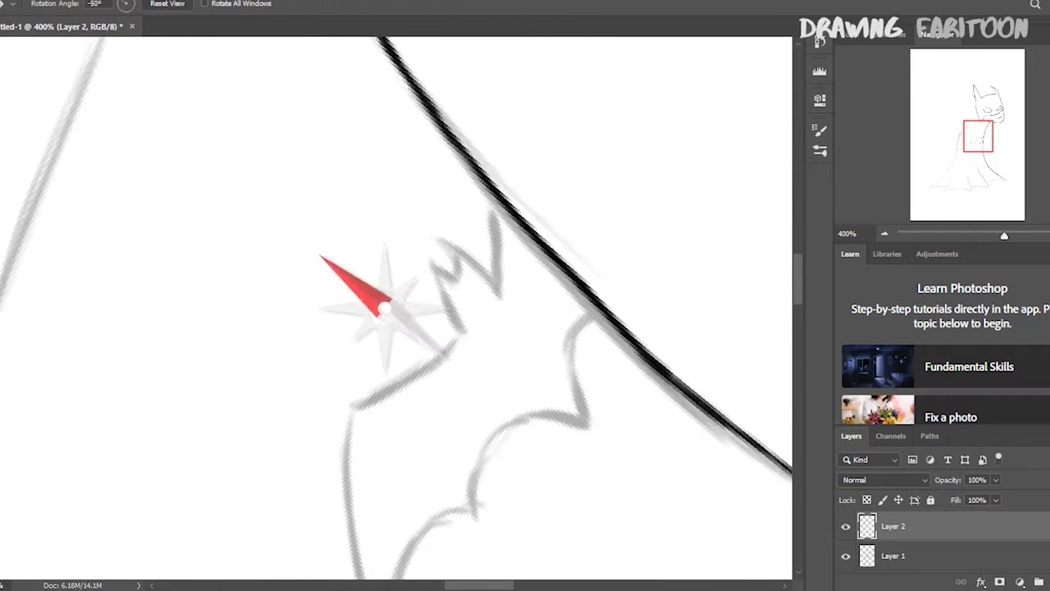
drag(381, 308, 353, 271)
key(b)
mouse_move(488, 222)
mouse_down()
mouse_move(499, 277)
mouse_move(578, 328)
mouse_up()
key(r)
drag(493, 246, 533, 312)
key(b)
drag(468, 279, 530, 255)
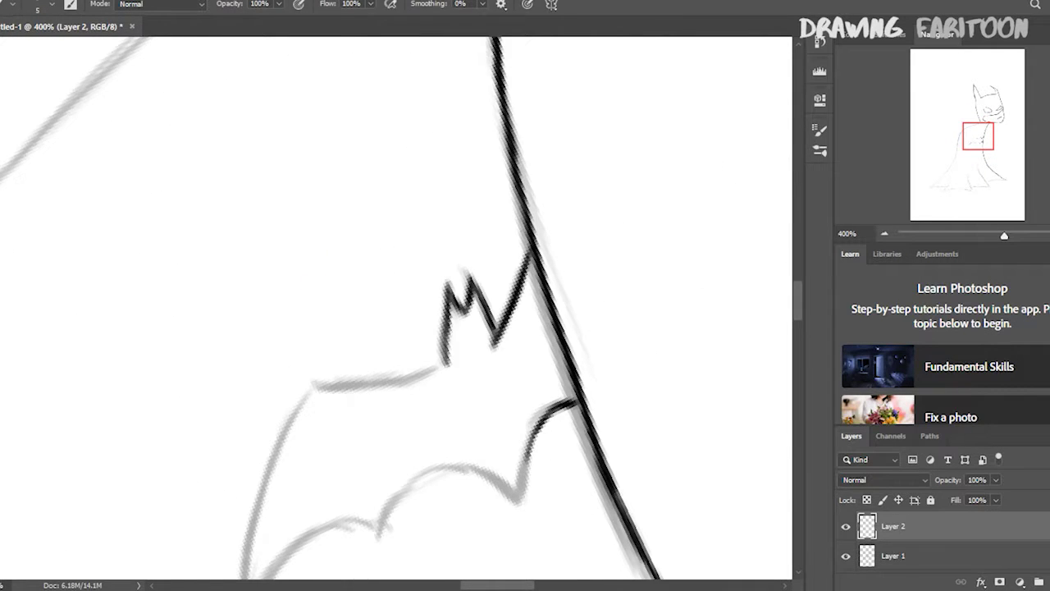
Step: Ink the emblem's wing, closing its upper edge and scalloped lower edge at the wing tip
key(r)
key(b)
mouse_move(460, 355)
mouse_down()
mouse_move(492, 271)
mouse_move(439, 341)
mouse_up()
key(r)
drag(492, 246, 533, 312)
key(b)
drag(425, 172, 428, 353)
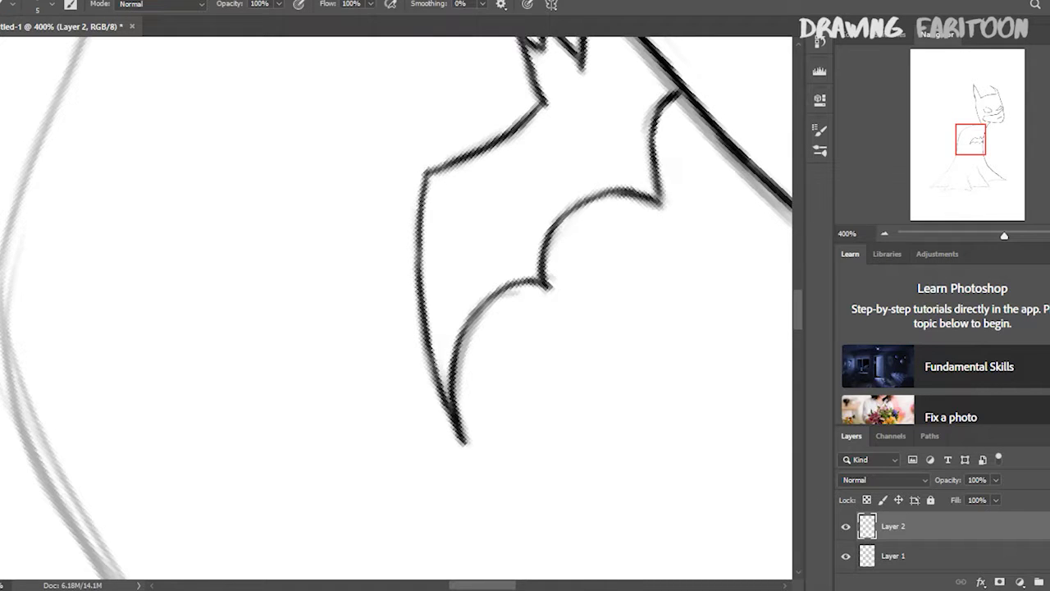
Step: Ink the shoulder line from the base of the cowl around the shoulder's curve
key(r)
mouse_move(492, 246)
mouse_down()
mouse_move(533, 295)
mouse_move(443, 386)
mouse_up()
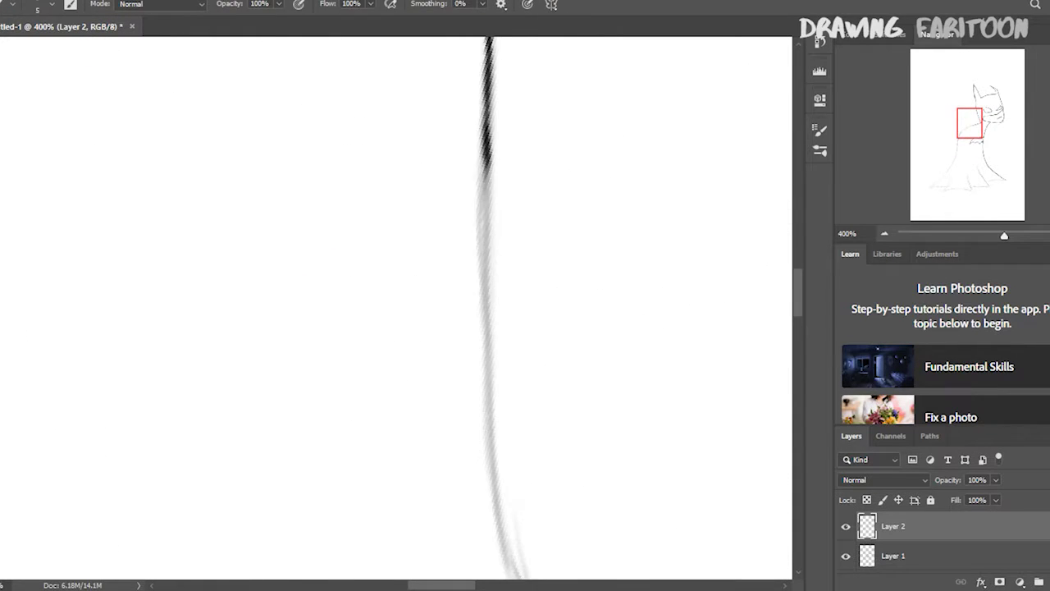
drag(489, 144, 485, 262)
key(r)
drag(492, 345, 525, 361)
drag(486, 262, 490, 344)
key(r)
drag(492, 345, 542, 287)
key(b)
drag(482, 201, 449, 275)
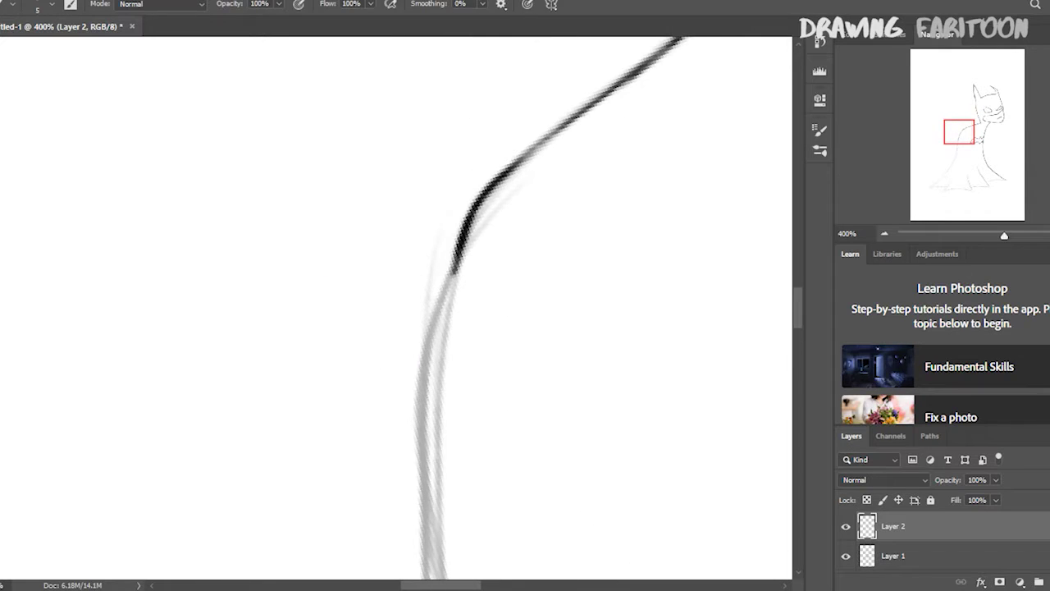
Step: Ink the back edge of the cape down from the shoulder, undoing a stray stroke
key(r)
mouse_move(492, 247)
mouse_down()
mouse_move(426, 271)
mouse_move(363, 246)
mouse_move(473, 439)
mouse_up()
key(b)
key(ctrl+z)
key(e)
key(r)
drag(493, 246, 460, 271)
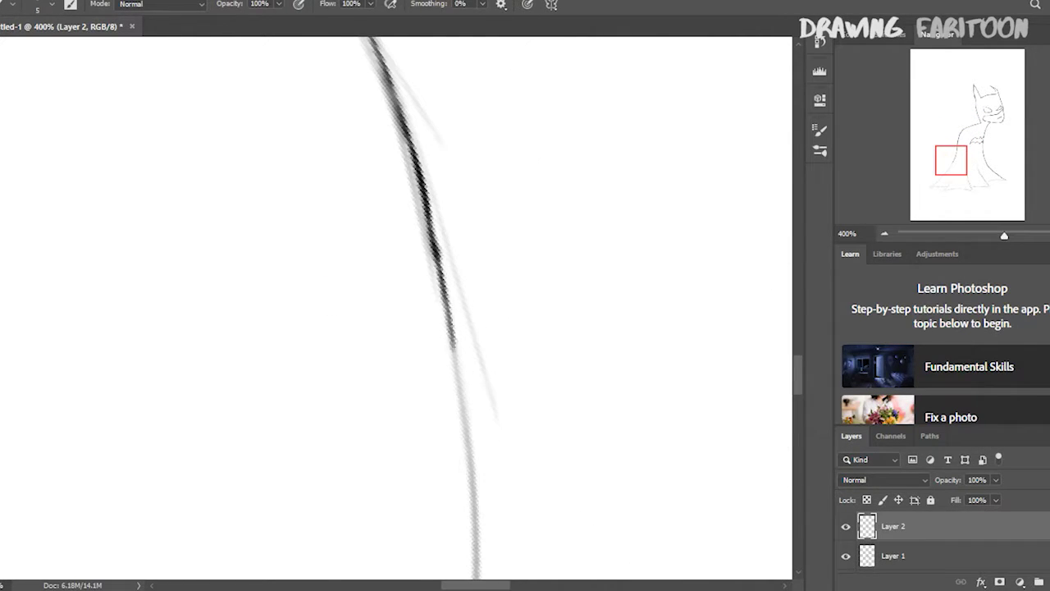
Step: Ink the cape's back edge to its left corner, with the first hem segment and the fold reaching the second point
key(space)
mouse_move(410, 369)
mouse_down()
mouse_move(435, 283)
mouse_move(505, 312)
mouse_move(501, 328)
mouse_move(459, 328)
mouse_up()
mouse_move(463, 345)
mouse_down()
mouse_move(469, 468)
mouse_move(558, 241)
mouse_up()
drag(558, 328, 410, 410)
key(e)
mouse_move(493, 329)
mouse_down()
mouse_move(648, 168)
mouse_move(460, 344)
mouse_up()
key(b)
drag(504, 129, 566, 353)
drag(492, 328, 509, 312)
drag(541, 218, 538, 558)
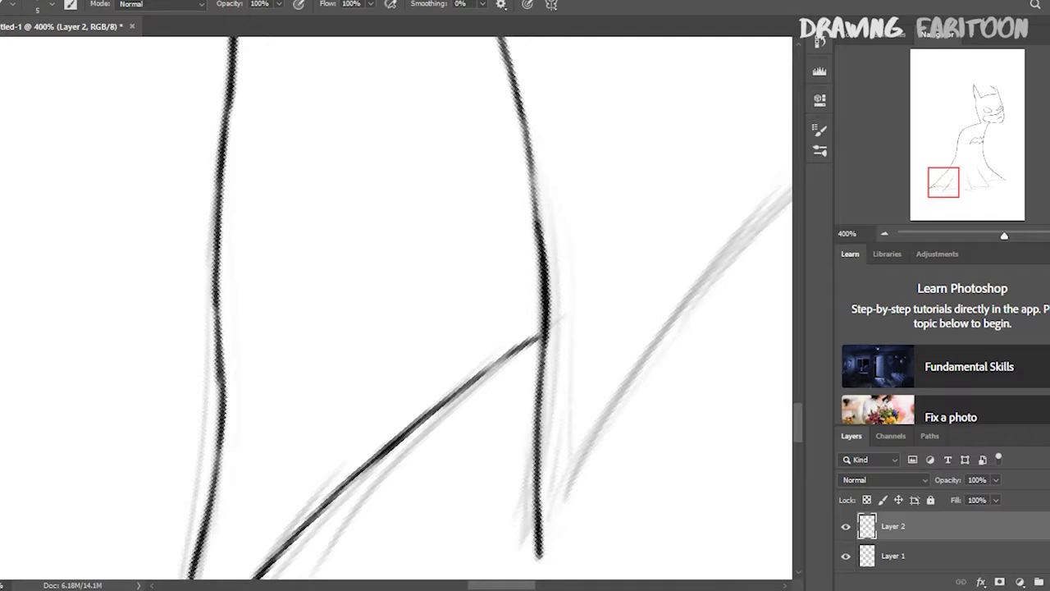
Step: Ink the long hem segment between the cape's second and third points, undoing one misplaced stroke
key(e)
drag(492, 328, 566, 271)
key(r)
key(b)
mouse_move(433, 397)
mouse_down()
mouse_move(461, 320)
mouse_move(533, 287)
mouse_up()
key(ctrl+z)
key(r)
key(b)
drag(440, 78, 450, 283)
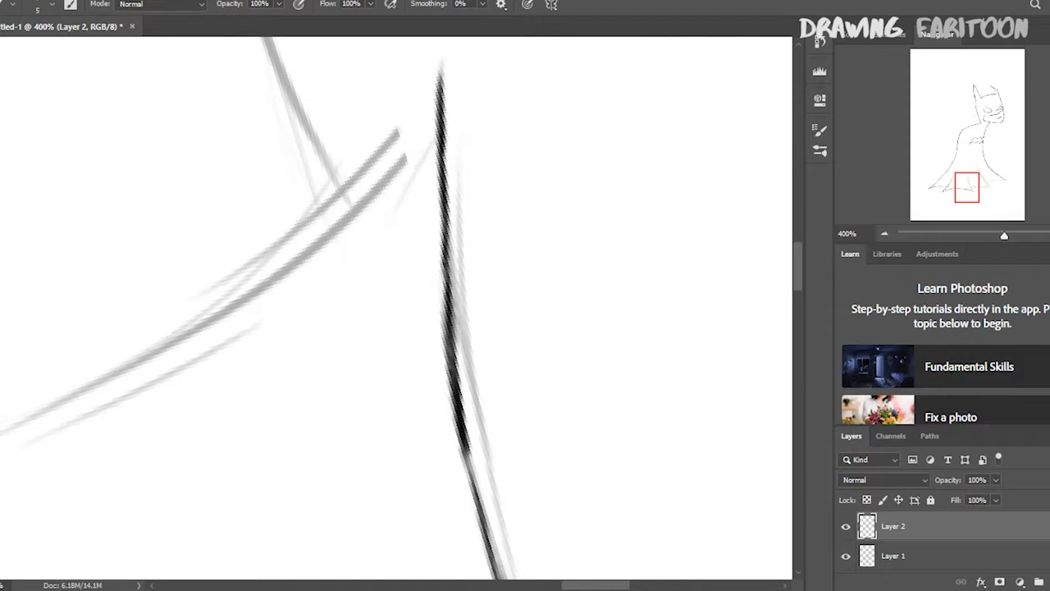
Step: Ink the fold line rising from the cape's third point
drag(394, 246, 361, 279)
drag(295, 222, 271, 377)
drag(283, 320, 234, 497)
Step: Ink the hem segment between the cape's third and fourth points
key(r)
mouse_move(394, 246)
mouse_down()
mouse_move(353, 287)
mouse_move(386, 246)
mouse_up()
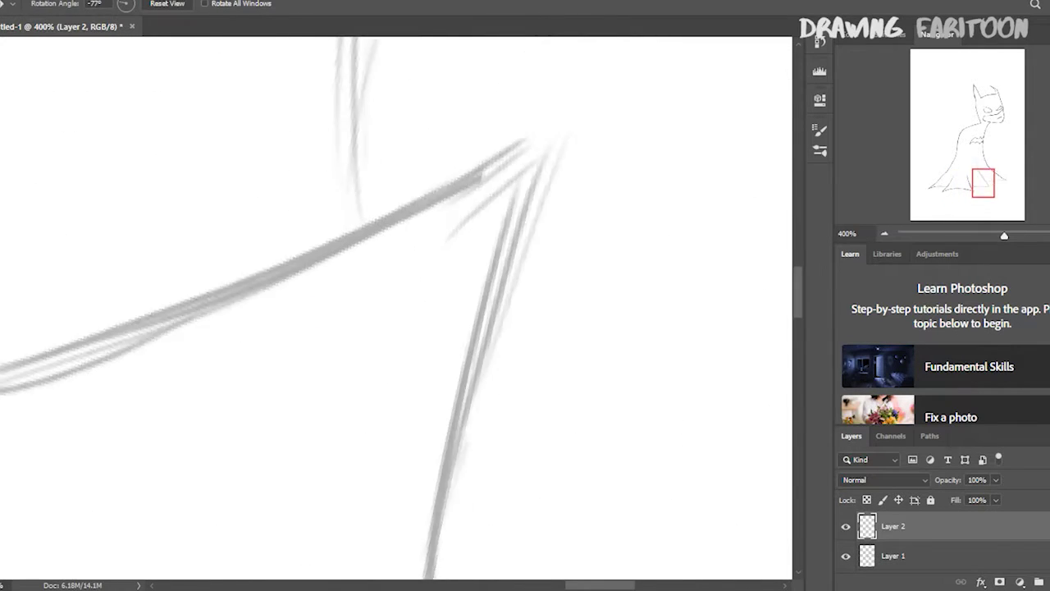
key(b)
drag(473, 93, 456, 187)
key(r)
drag(394, 246, 352, 287)
key(b)
drag(599, 492, 680, 304)
key(r)
drag(394, 247, 353, 287)
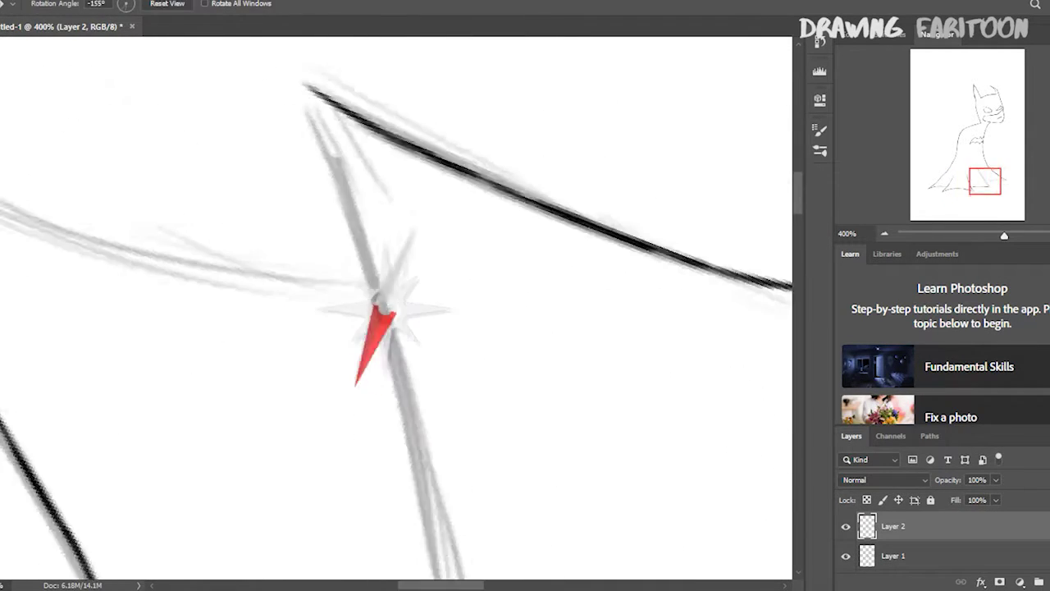
Step: Ink the long fold rising from the cape's fourth point up into the body
key(b)
mouse_move(361, 74)
mouse_down()
mouse_move(379, 254)
mouse_move(353, 287)
mouse_move(386, 310)
mouse_up()
key(r)
key(b)
drag(415, 190, 394, 381)
key(r)
mouse_move(394, 246)
mouse_down()
mouse_move(386, 310)
mouse_move(361, 328)
mouse_up()
key(b)
drag(459, 320, 464, 472)
key(r)
drag(394, 246, 369, 270)
key(b)
drag(410, 164, 455, 517)
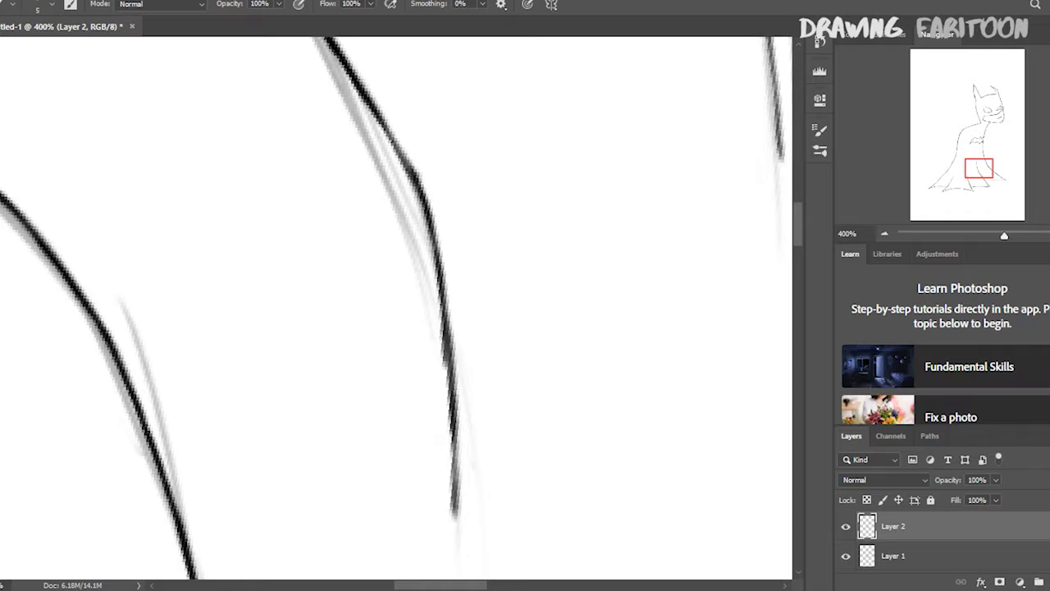
Step: Ink the last hem segment from the long fold to the cape's right corner
key(r)
drag(394, 246, 353, 296)
key(b)
drag(443, 164, 155, 574)
key(r)
mouse_move(394, 246)
mouse_down()
mouse_move(370, 271)
mouse_move(353, 271)
mouse_up()
key(r)
key(b)
Step: Hide the rough sketch on Layer 1 so only the inked line art shows
key(ctrl+0)
key(r)
key(Escape)
key(b)
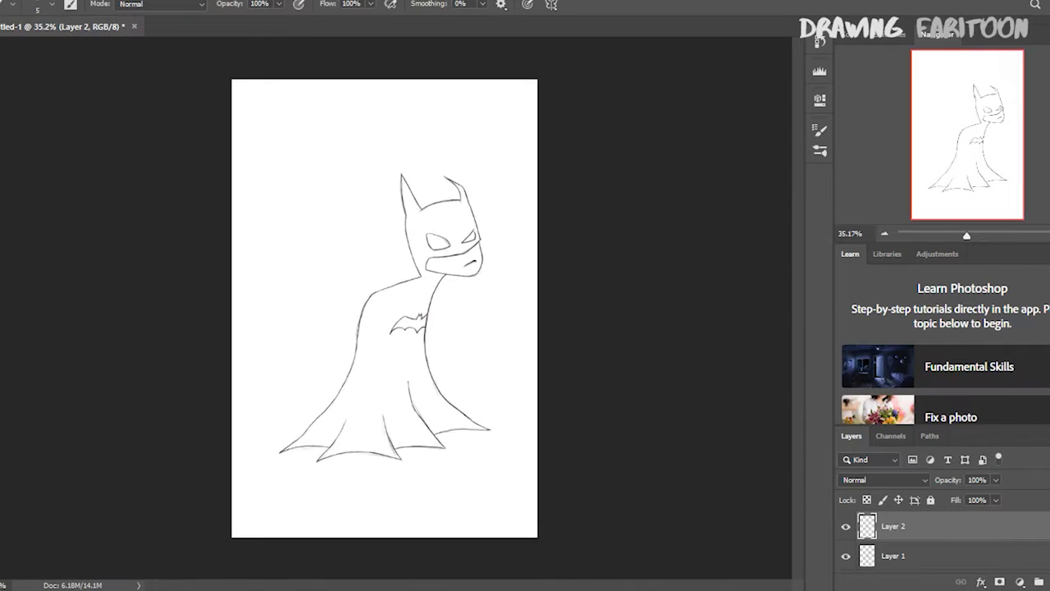
key(ctrl+plus)
key(ctrl+plus)
key(ctrl+plus)
key(ctrl+plus)
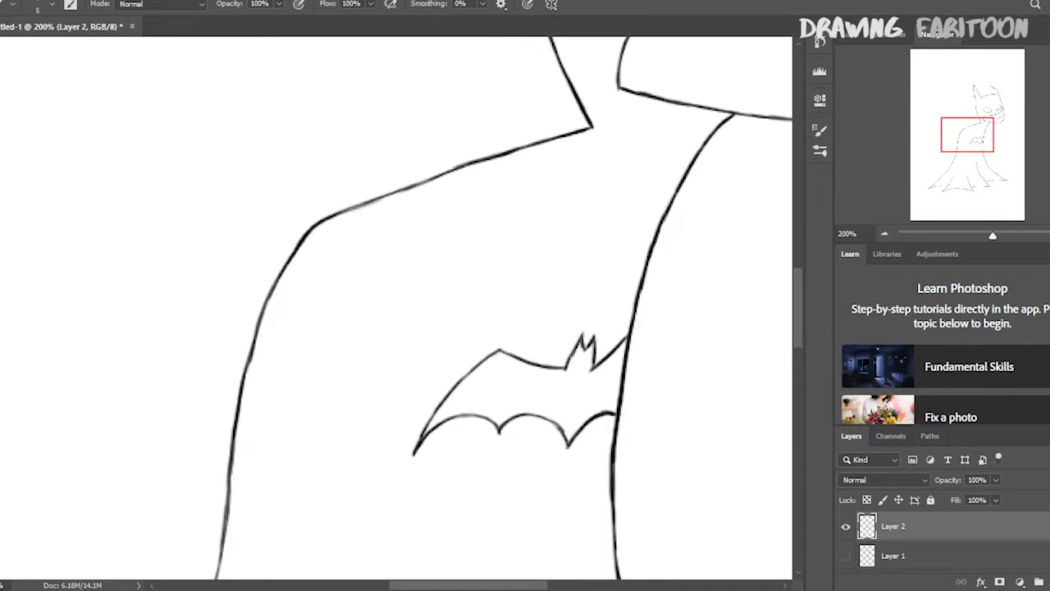
Step: Add a new layer for colouring and move it below the line art on Layer 2
scroll(396, 307, up, 5)
key(ctrl+minus)
scroll(396, 308, down, 3)
key(ctrl+shift+alt+n)
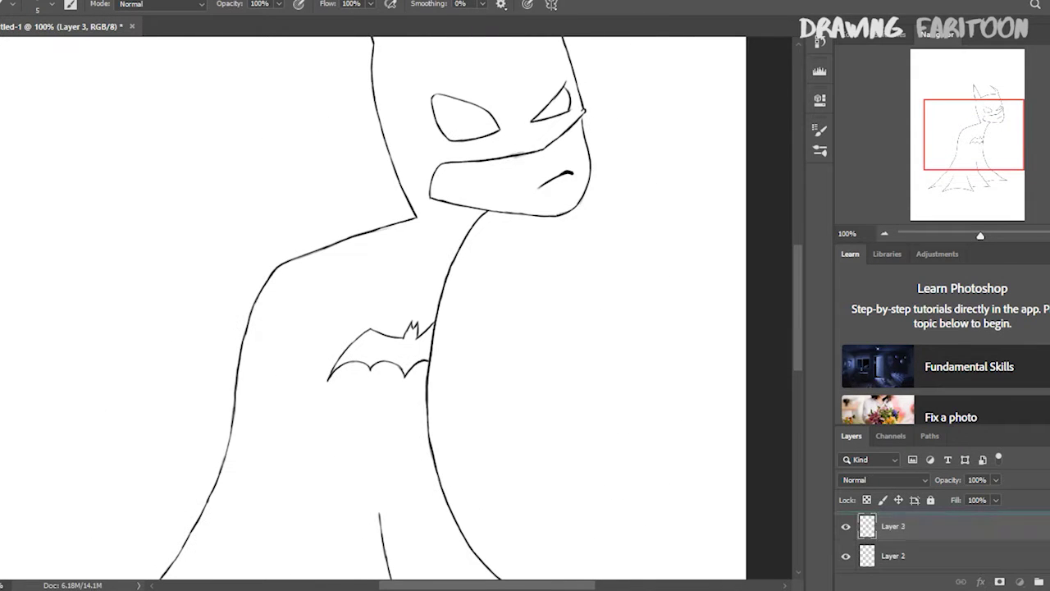
key(ctrl+bracketleft)
scroll(373, 308, up, 3)
Step: Paint the tall left ear and the cowl's edge below it near-black on the new layer
key(F6)
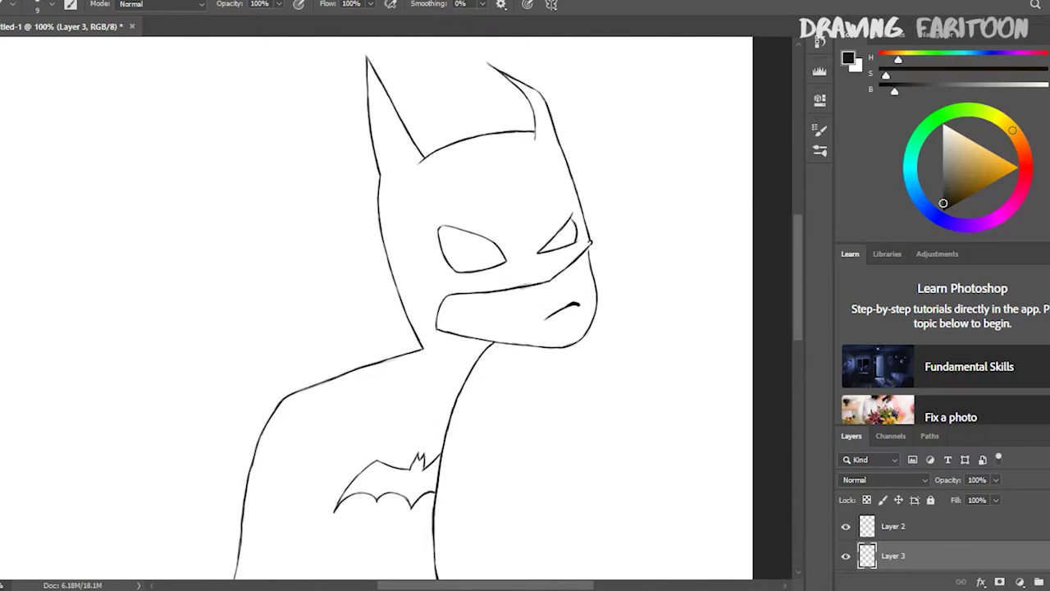
key(ctrl+plus)
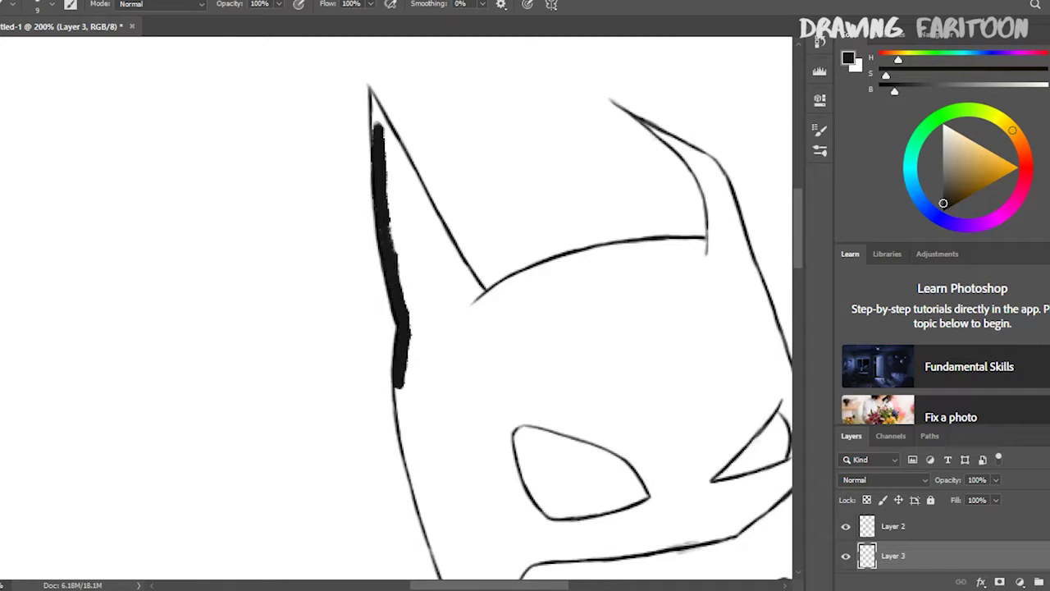
drag(396, 358, 433, 515)
drag(419, 426, 422, 469)
drag(376, 128, 401, 187)
mouse_move(482, 300)
mouse_down()
mouse_move(428, 261)
mouse_move(385, 190)
mouse_move(435, 314)
mouse_up()
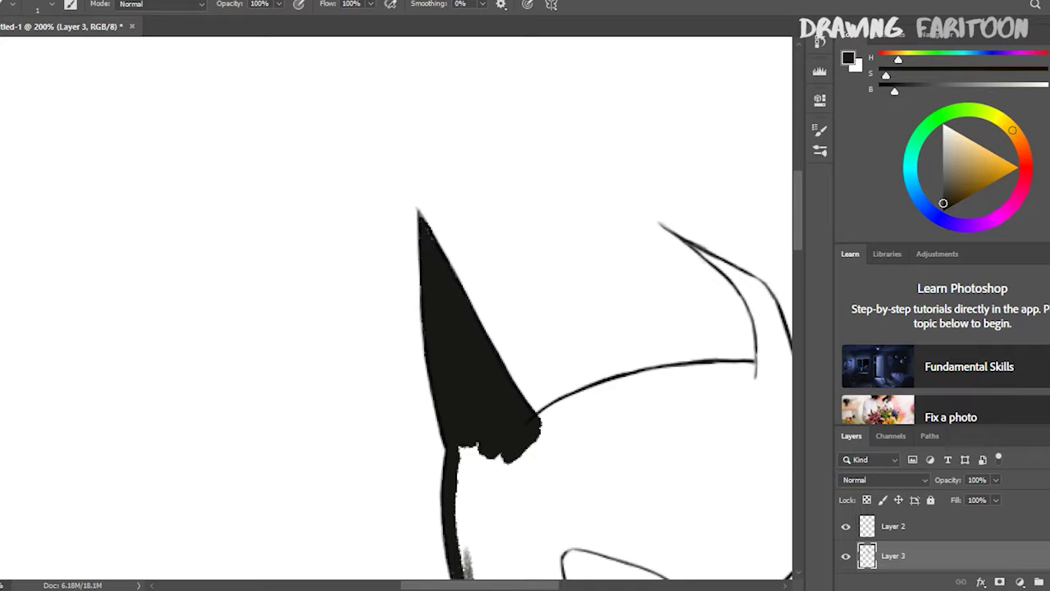
Step: Paint the cowl's left side down to the neck and along the mask's lower edge above the mouth in near-black
key(ctrl+plus)
key(ctrl+minus)
drag(492, 410, 267, 156)
click(819, 41)
drag(205, 394, 270, 533)
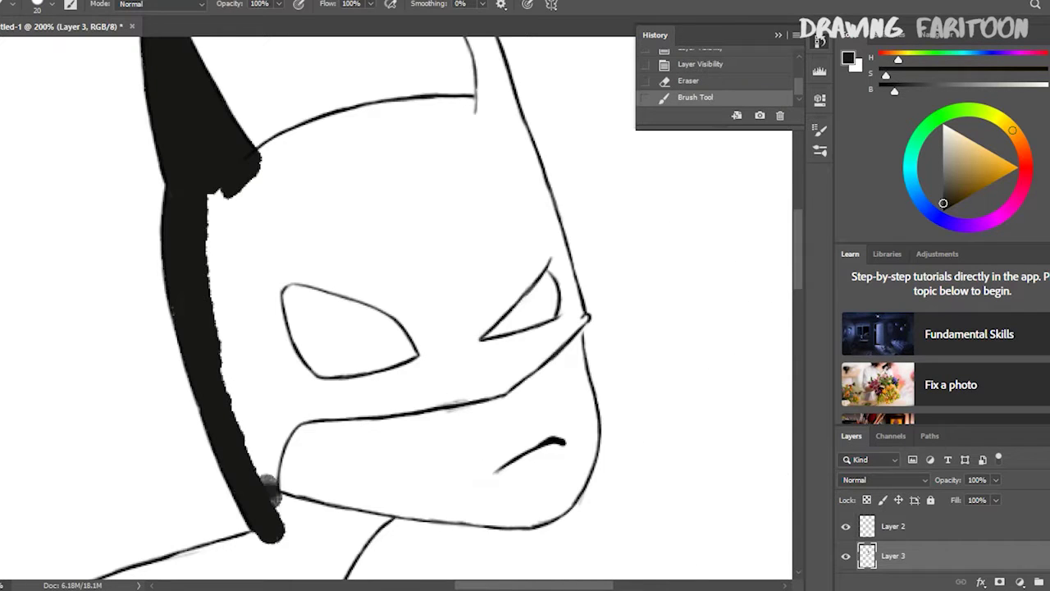
mouse_move(271, 493)
mouse_down()
mouse_move(286, 406)
mouse_move(487, 386)
mouse_up()
key(ctrl+plus)
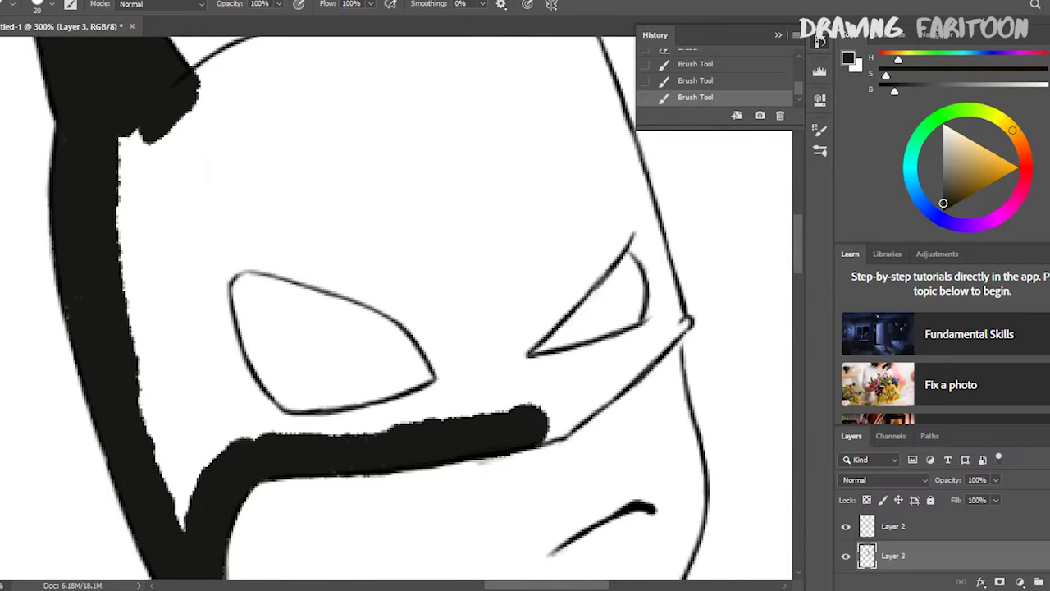
Step: Paint near-black borders around both eye openings and join them to the mask's lower edge, leaving the eyes white
mouse_move(540, 423)
mouse_down()
mouse_move(689, 322)
mouse_move(507, 363)
mouse_move(631, 234)
mouse_up()
key(ctrl+z)
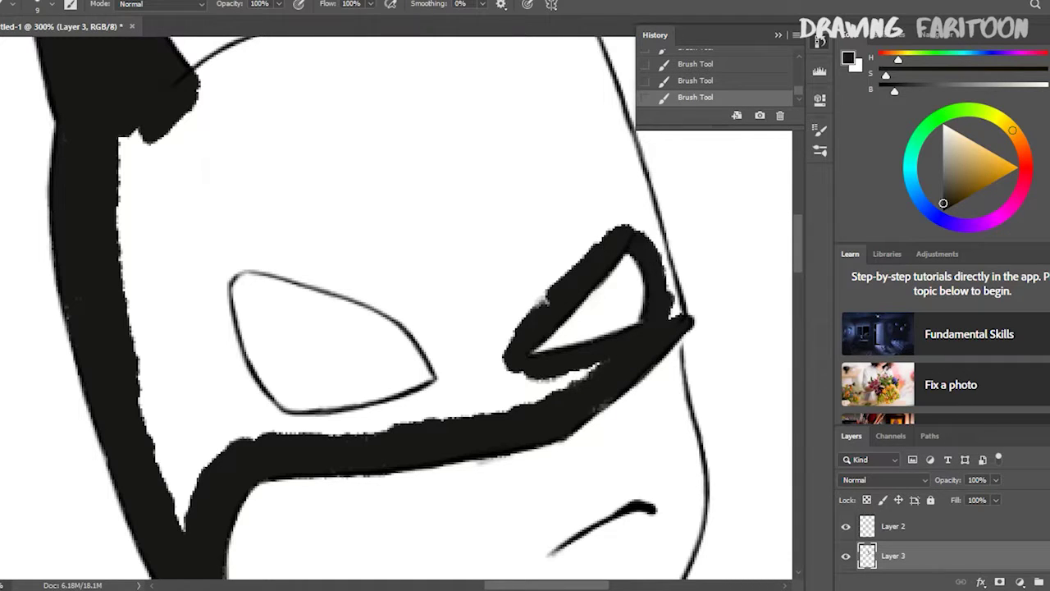
mouse_move(220, 264)
mouse_down()
mouse_move(242, 378)
mouse_move(332, 423)
mouse_up()
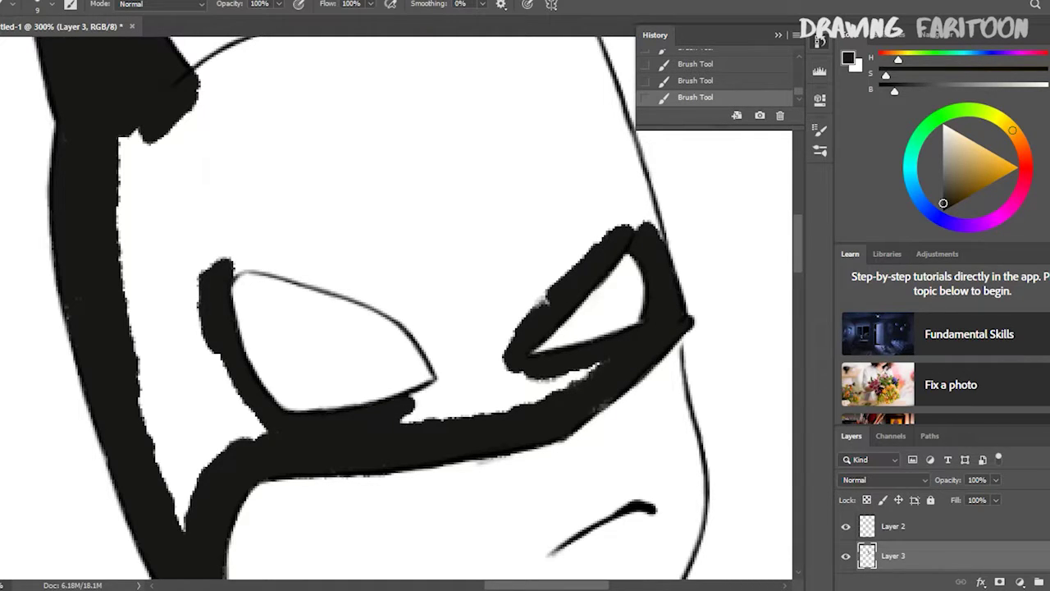
mouse_move(472, 414)
mouse_down()
mouse_move(406, 324)
mouse_move(459, 377)
mouse_up()
key(ctrl+z)
drag(226, 269, 316, 271)
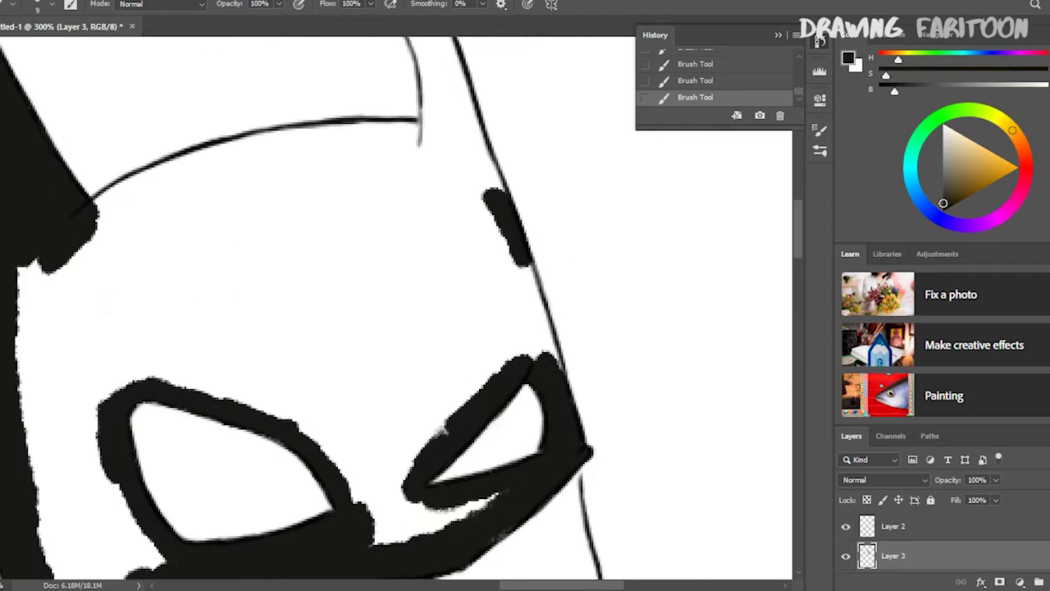
Step: Paint the cowl's right edge, the body of the curved right ear and the top of the head near-black
scroll(394, 308, up, 3)
key(ctrl+z)
drag(471, 217, 525, 353)
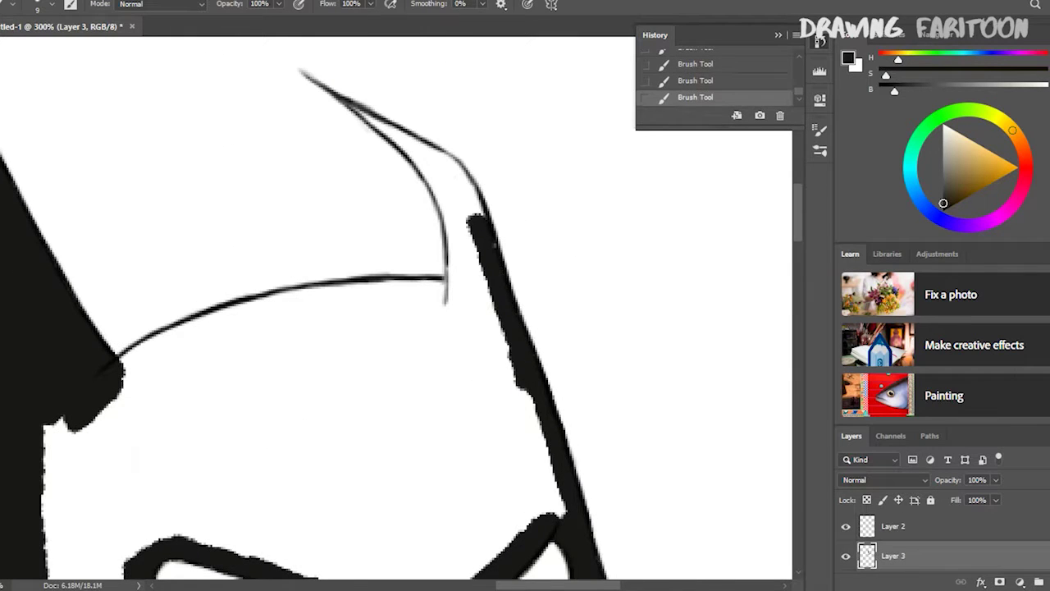
drag(431, 164, 484, 329)
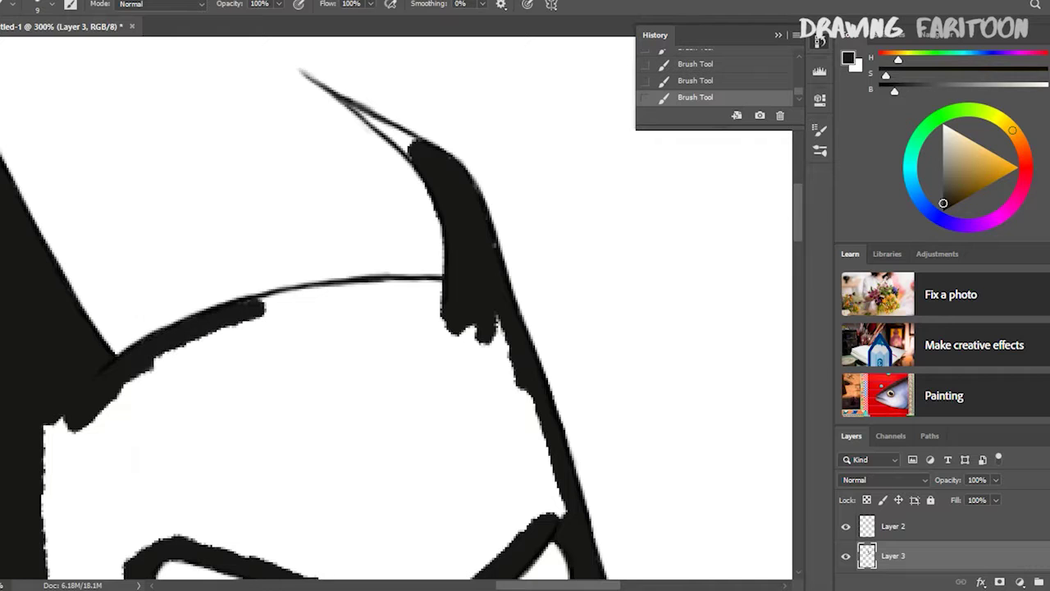
drag(238, 312, 443, 277)
Step: Fill the remaining white gap in the narrow tip of the right ear with a small brush
key(ctrl+plus)
key(ctrl+plus)
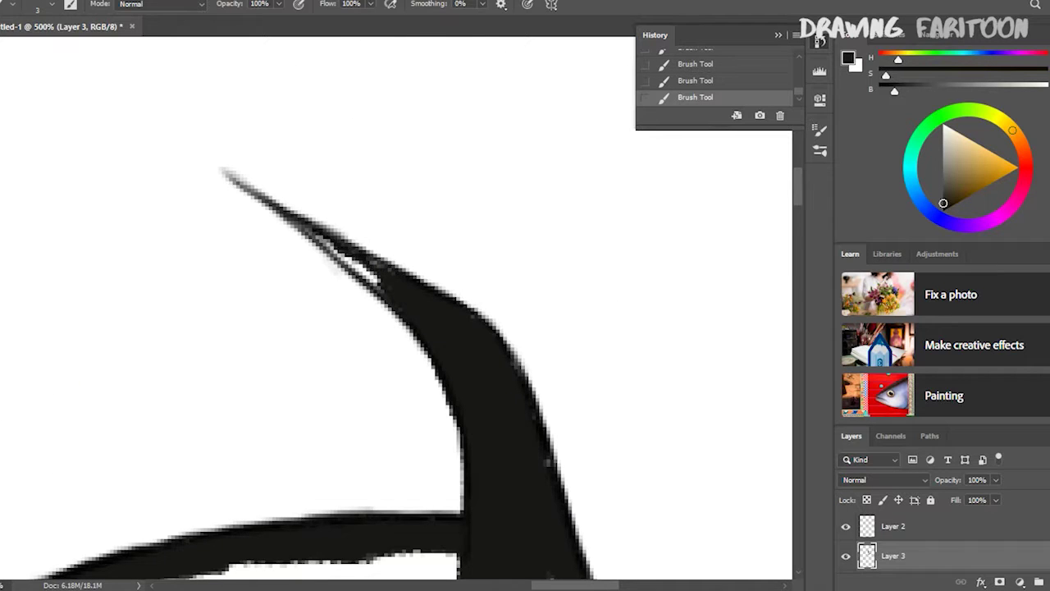
key(ctrl+minus)
key(ctrl+minus)
key(ctrl+minus)
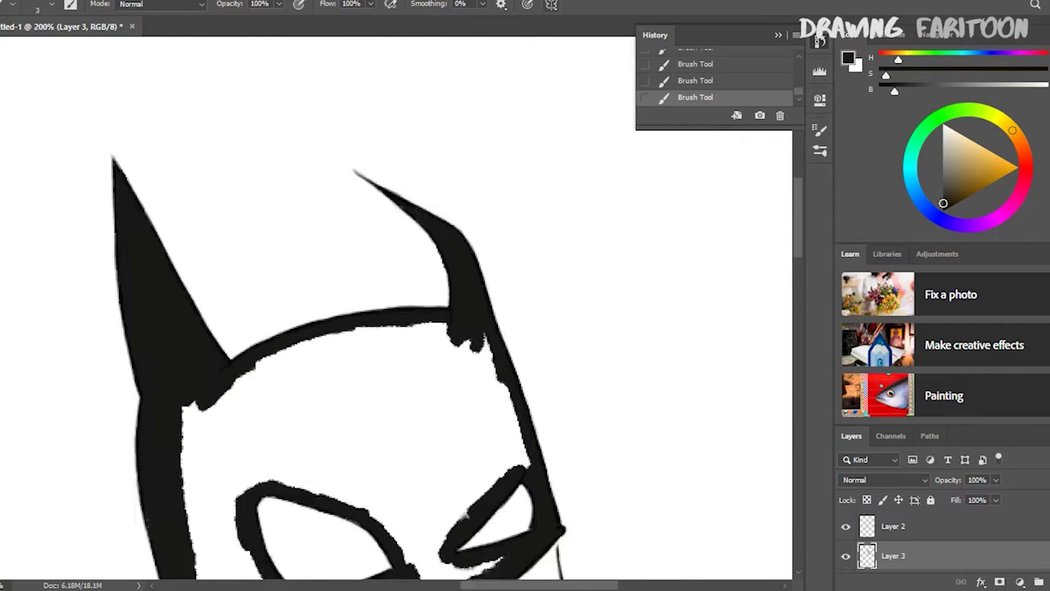
Step: Select the blank interior of the cowl with the Magic Wand, paint it near-black and deselect
key(w)
click(283, 328)
key(b)
mouse_move(287, 263)
mouse_down()
mouse_move(355, 400)
mouse_move(429, 227)
mouse_move(542, 344)
mouse_up()
key(ctrl+d)
Step: Paint over the thin light seams left inside the cowl's black fill
drag(288, 404, 345, 433)
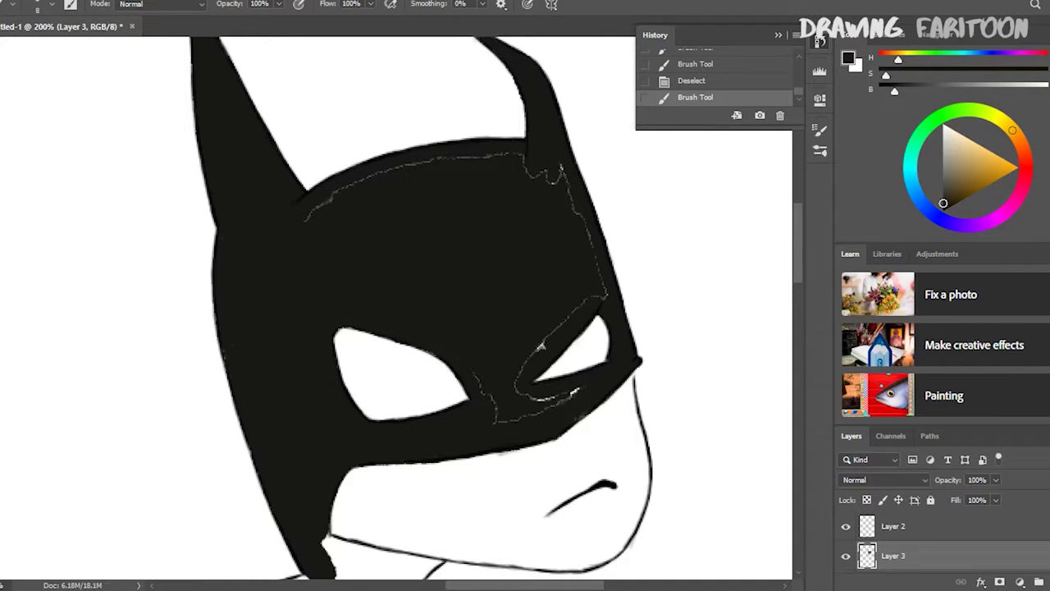
drag(305, 218, 392, 169)
mouse_move(344, 492)
mouse_down()
mouse_move(380, 199)
mouse_move(433, 77)
mouse_up()
Step: Create a new layer above the black one and test golden-orange tones on the chest's bat emblem
click(1039, 582)
click(992, 168)
mouse_move(389, 410)
mouse_down()
mouse_move(388, 437)
mouse_move(357, 436)
mouse_move(388, 382)
mouse_up()
click(978, 159)
click(992, 168)
Step: Fill the whole bat emblem with the darker golden orange, working up to its outline and into the wing tips
key(ctrl+plus)
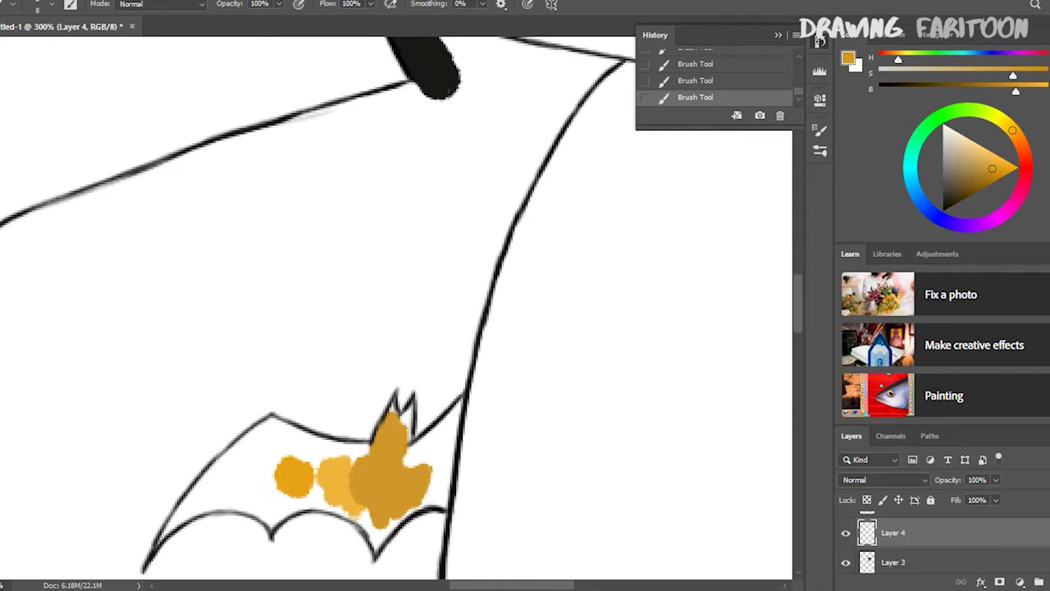
drag(349, 469, 199, 491)
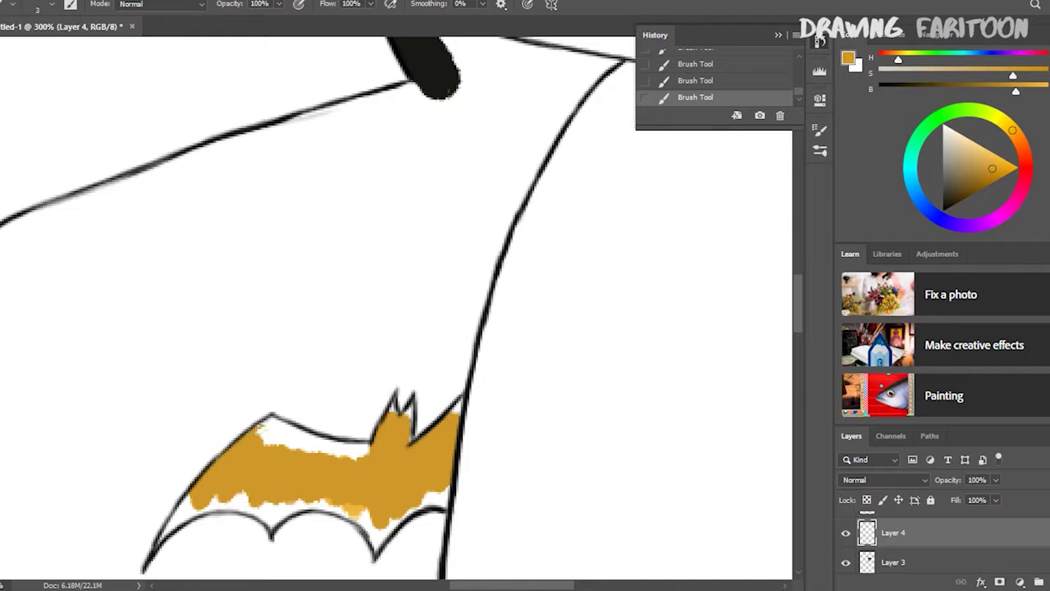
key(e)
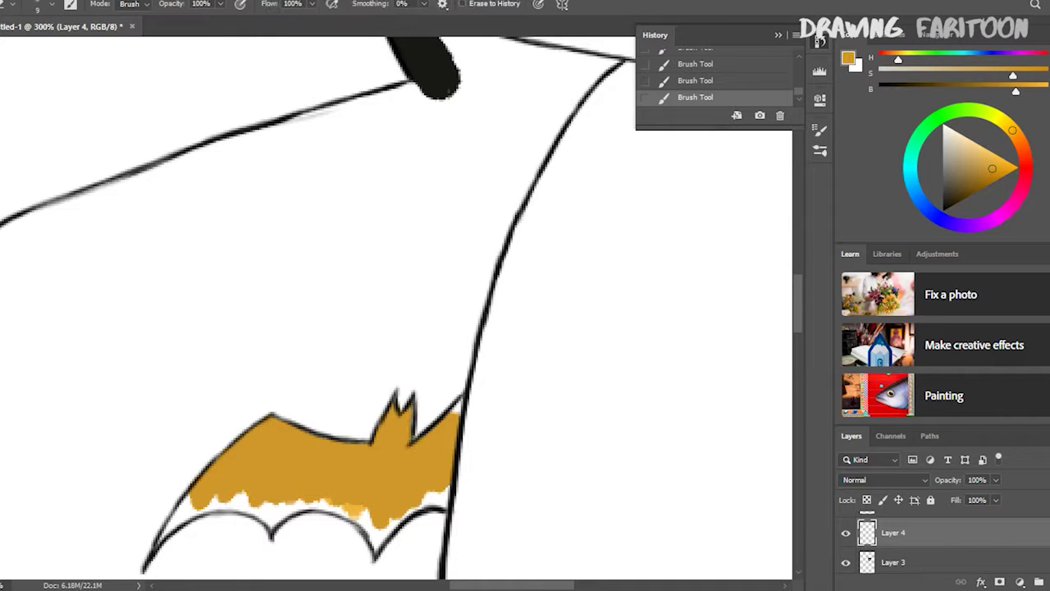
key(b)
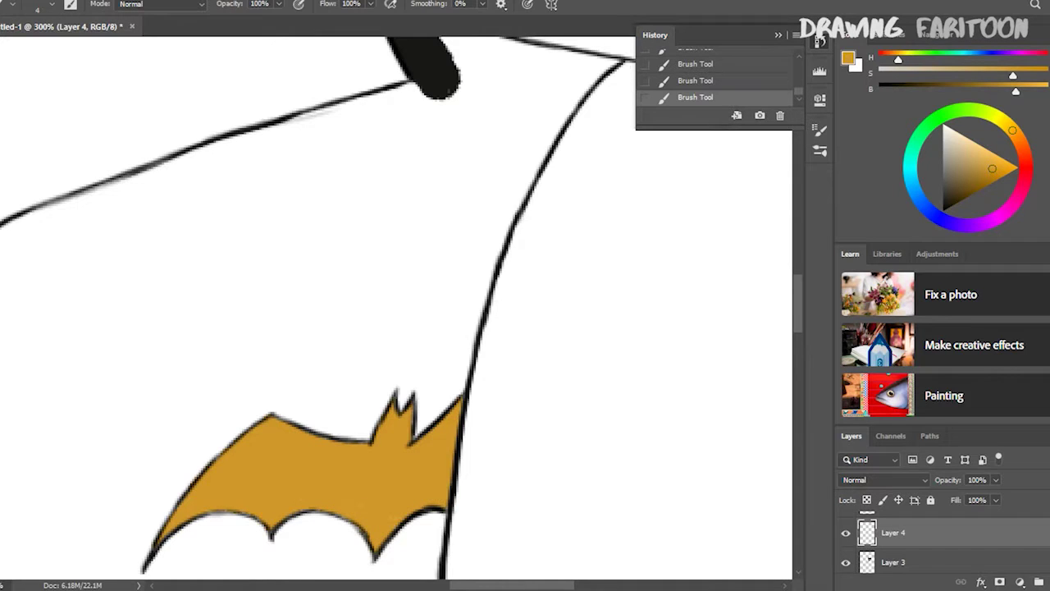
Step: On Layer 3, paint the chest around the emblem, the front of the torso and the neck near-black
key(ctrl+1)
key(alt+bracketleft)
key(d)
key(bracketright)
key(bracketright)
drag(361, 312, 378, 406)
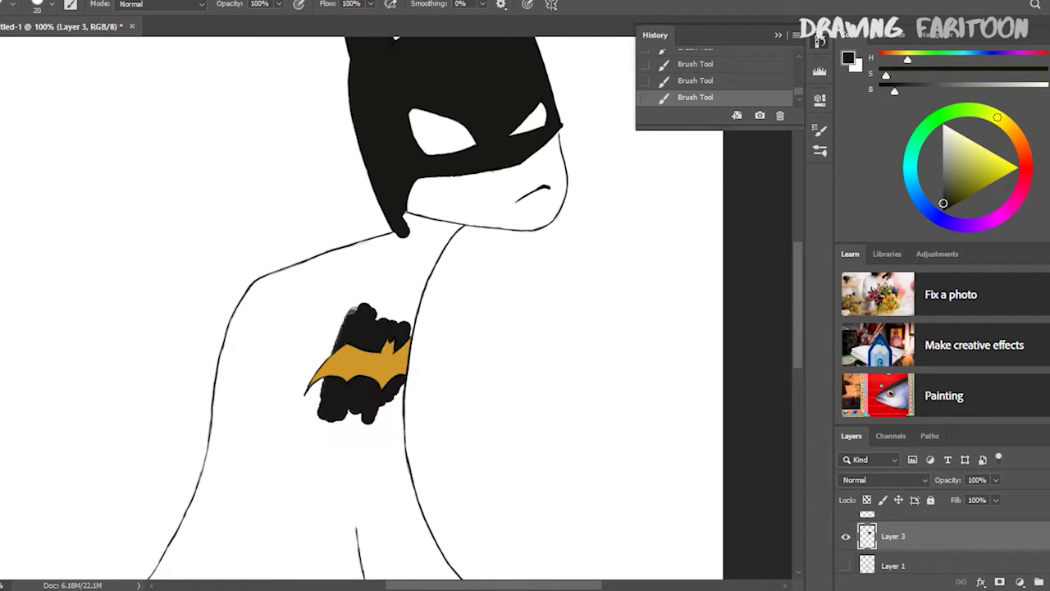
mouse_move(435, 220)
mouse_down()
mouse_move(386, 320)
mouse_move(352, 435)
mouse_move(370, 476)
mouse_up()
Step: Erase the black spilling over the jaw line and fill the neck beneath it cleanly to the outlines
scroll(443, 197, up, 3)
key(e)
drag(351, 256, 398, 266)
drag(402, 269, 440, 276)
key(b)
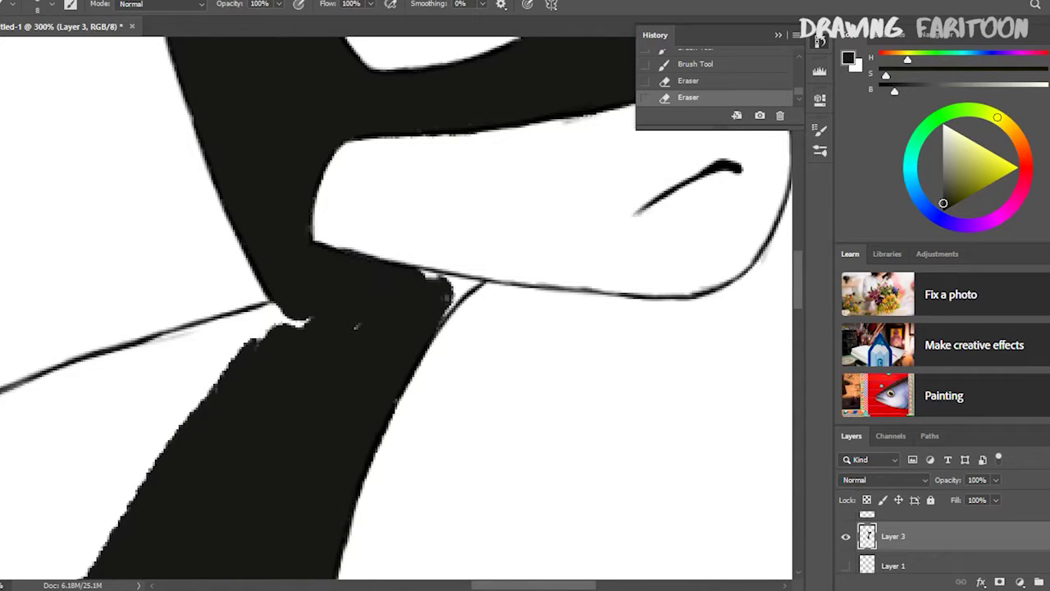
scroll(394, 312, left, 6)
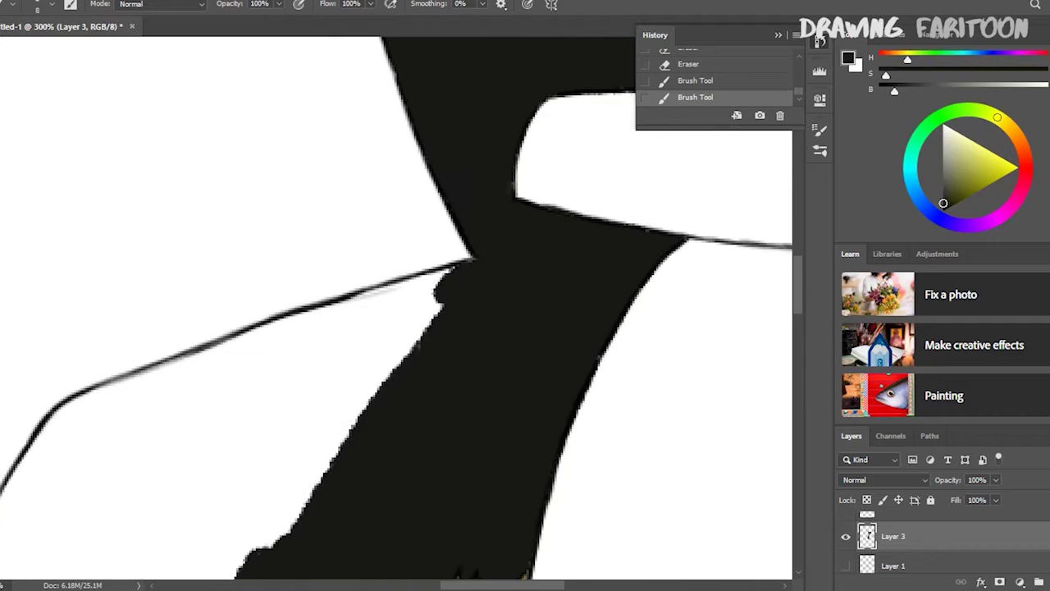
Step: Paint the shoulder and upper back near-black, following the outline down the cape's back edge
mouse_move(529, 289)
mouse_down()
mouse_move(584, 271)
mouse_move(373, 357)
mouse_move(287, 534)
mouse_up()
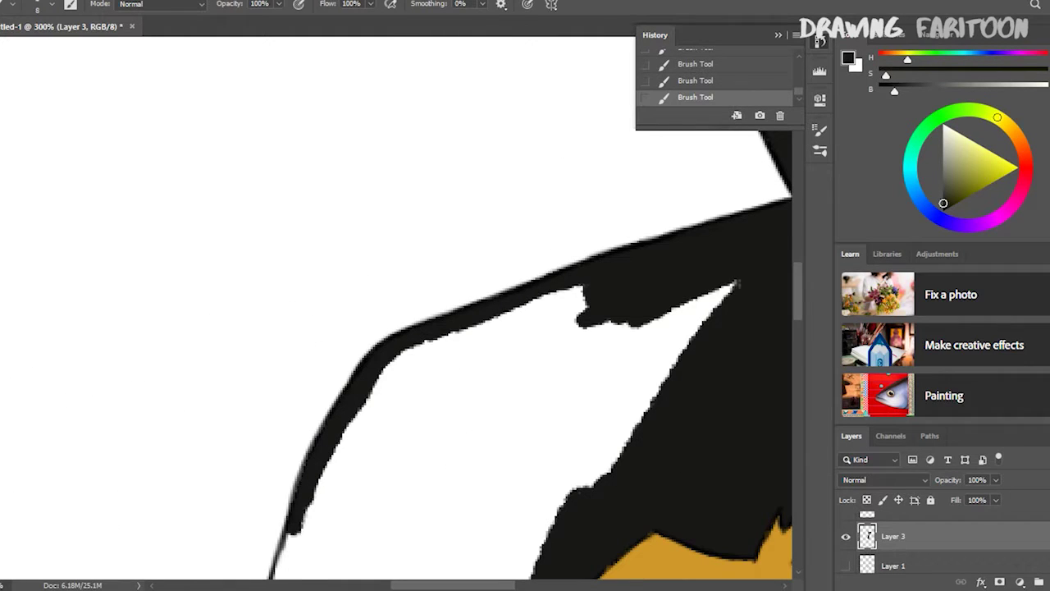
mouse_move(386, 345)
mouse_down()
mouse_move(722, 295)
mouse_move(460, 476)
mouse_up()
drag(492, 394, 345, 468)
scroll(394, 312, down, 5)
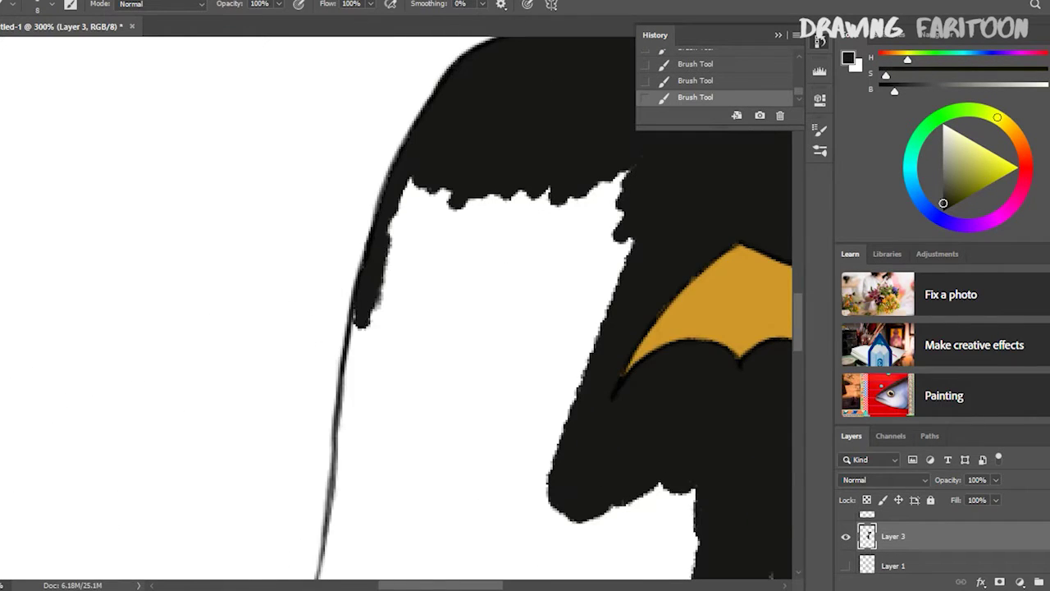
mouse_move(390, 230)
mouse_down()
mouse_move(353, 492)
mouse_move(615, 181)
mouse_up()
scroll(394, 312, down, 5)
drag(390, 238, 316, 508)
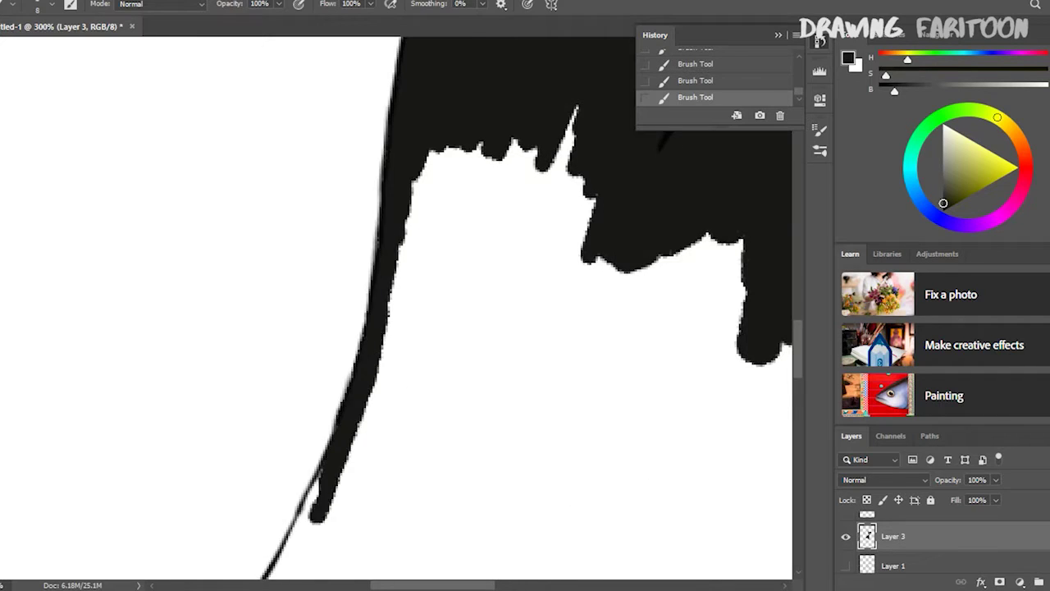
Step: Extend the near-black strip down the inside of the cape's back edge, erasing overspill along the outline
scroll(394, 312, down, 3)
drag(430, 247, 349, 373)
scroll(394, 311, down, 3)
drag(456, 152, 398, 242)
drag(492, 152, 361, 299)
key(e)
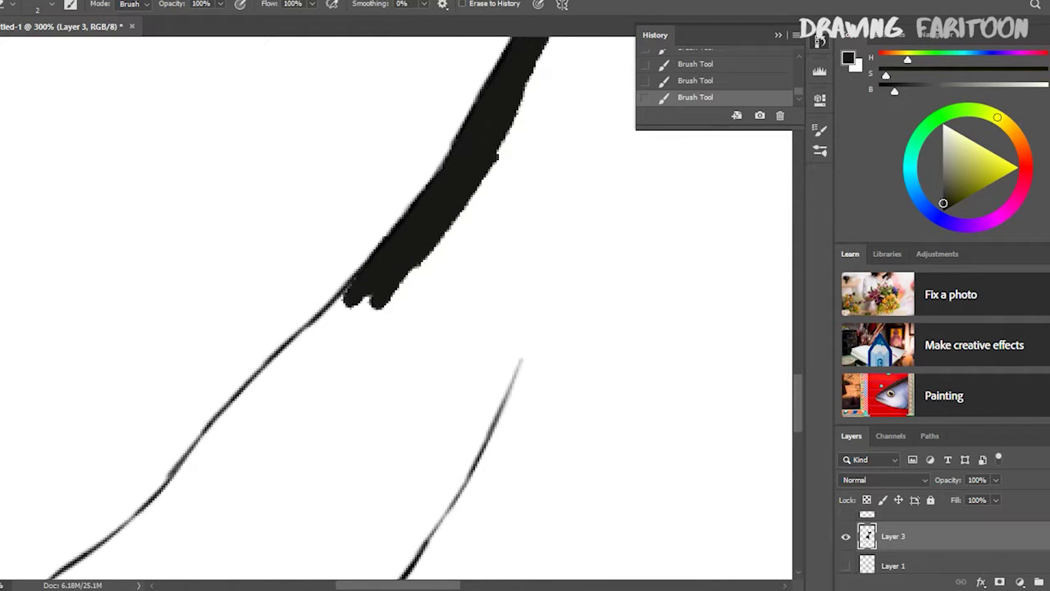
scroll(394, 311, down, 2)
key(b)
drag(566, 156, 373, 336)
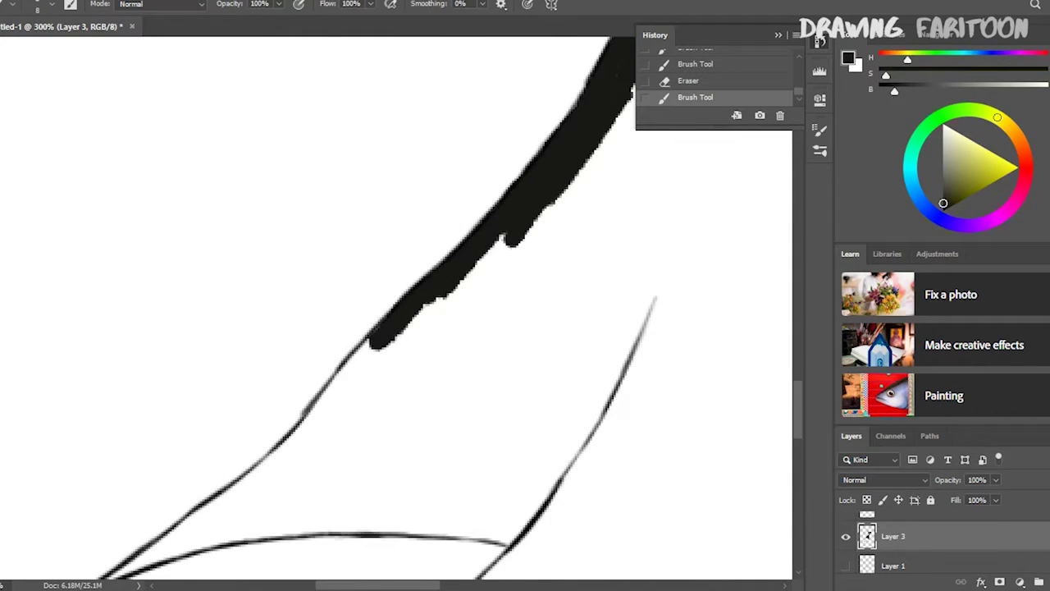
Step: Line the cape's lower back edge and first hem scallop near-black, filling the narrow left tip with a smaller brush
scroll(394, 312, down, 2)
scroll(394, 312, left, 2)
mouse_move(634, 124)
mouse_down()
mouse_move(439, 313)
mouse_move(273, 451)
mouse_up()
mouse_move(276, 450)
mouse_down()
mouse_move(471, 426)
mouse_move(647, 443)
mouse_up()
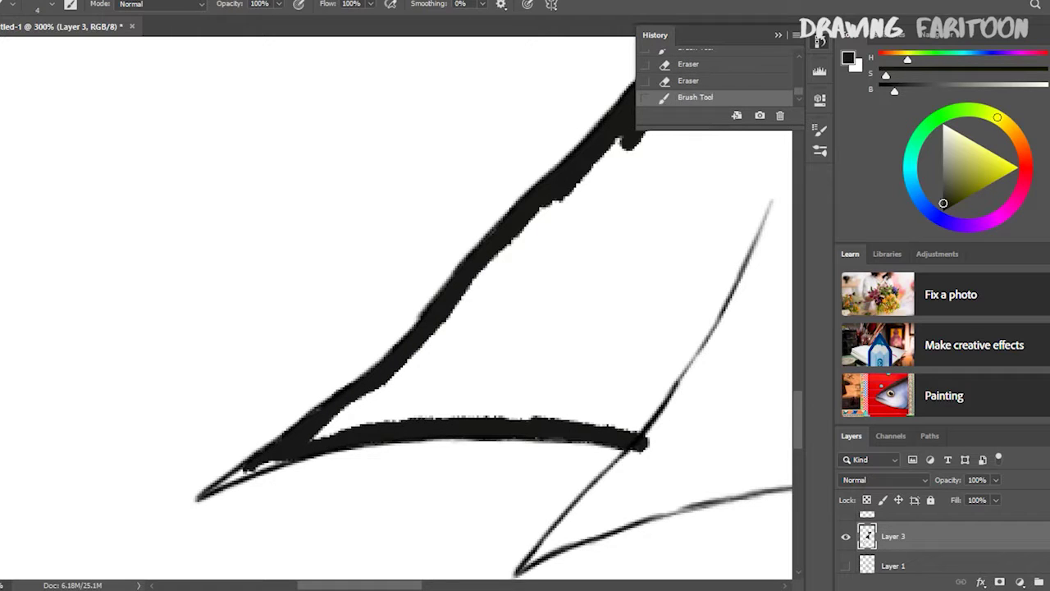
drag(203, 494, 220, 486)
key(bracketleft)
Step: Fill the second cape point near-black and begin the strip along the wide scallop beside it
drag(614, 469, 627, 458)
scroll(394, 311, down, 2)
scroll(394, 312, right, 2)
mouse_move(461, 478)
mouse_down()
mouse_move(591, 351)
mouse_move(544, 435)
mouse_up()
drag(251, 352, 369, 275)
drag(541, 429, 652, 402)
scroll(394, 312, right, 2)
drag(488, 406, 718, 386)
scroll(394, 312, right, 3)
scroll(393, 312, down, 1)
mouse_move(496, 359)
mouse_down()
mouse_move(595, 351)
mouse_move(683, 379)
mouse_up()
scroll(394, 312, right, 3)
scroll(394, 312, down, 1)
mouse_move(652, 336)
mouse_down()
mouse_move(708, 379)
mouse_move(663, 354)
mouse_up()
key(e)
key(b)
click(175, 316)
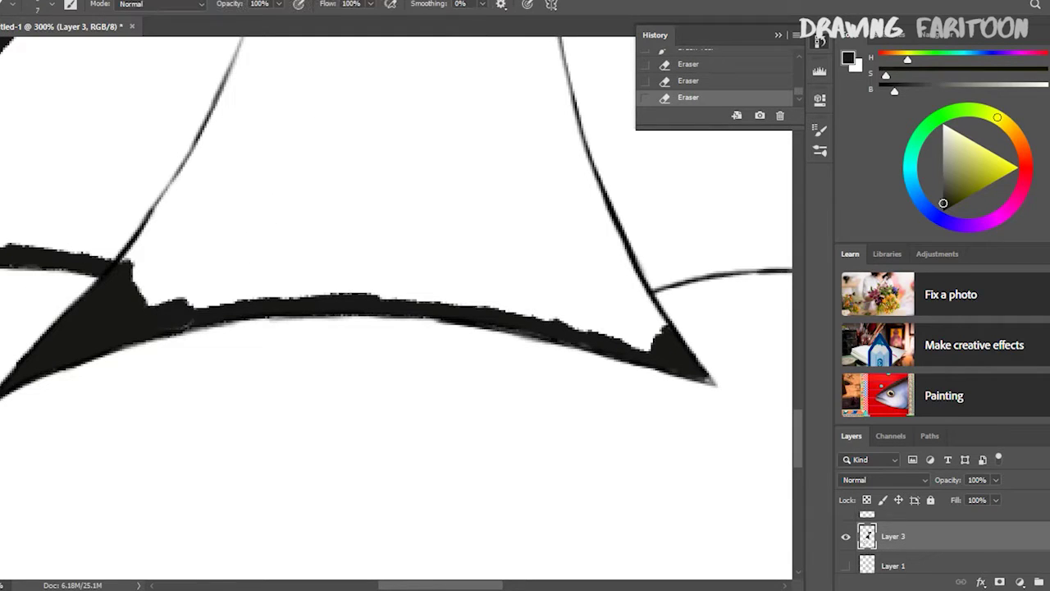
key(e)
drag(706, 373, 227, 328)
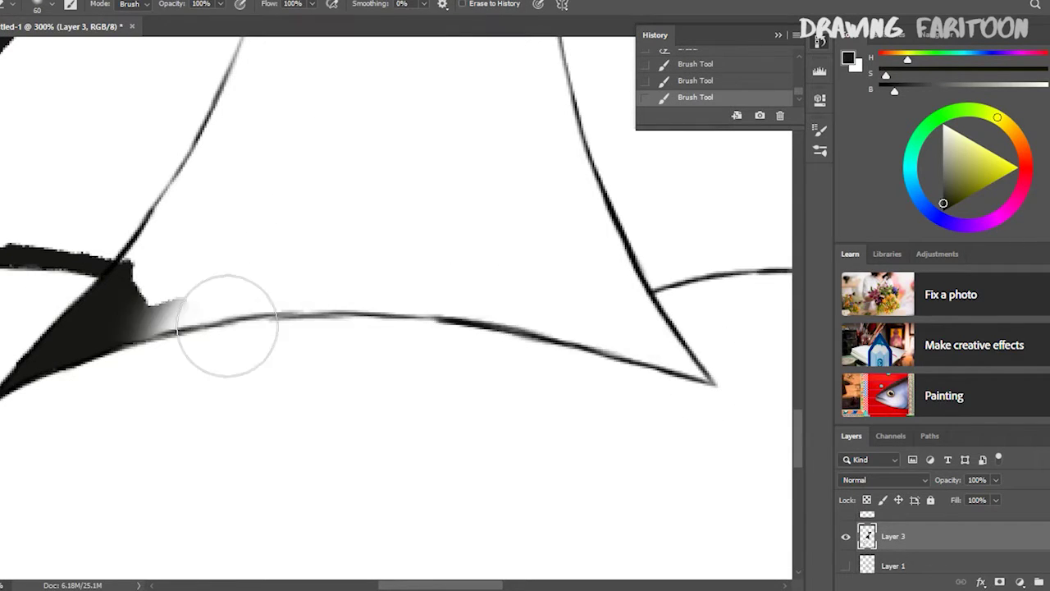
Step: Paint a near-black strip along the inside of the wide hem scallop and into the cape point at its right end
key(b)
key(ctrl+plus)
mouse_move(33, 336)
mouse_down()
mouse_move(283, 297)
mouse_move(504, 300)
mouse_move(599, 332)
mouse_up()
scroll(598, 333, right, 3)
scroll(599, 333, down, 2)
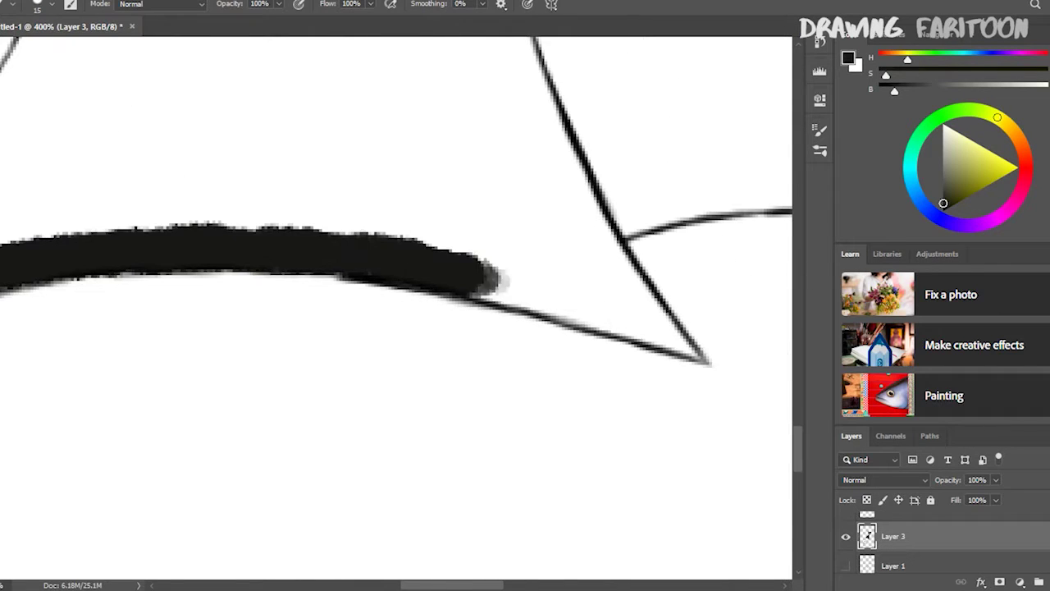
mouse_move(492, 279)
mouse_down()
mouse_move(645, 322)
mouse_move(591, 217)
mouse_up()
key(ctrl+z)
drag(636, 287, 581, 212)
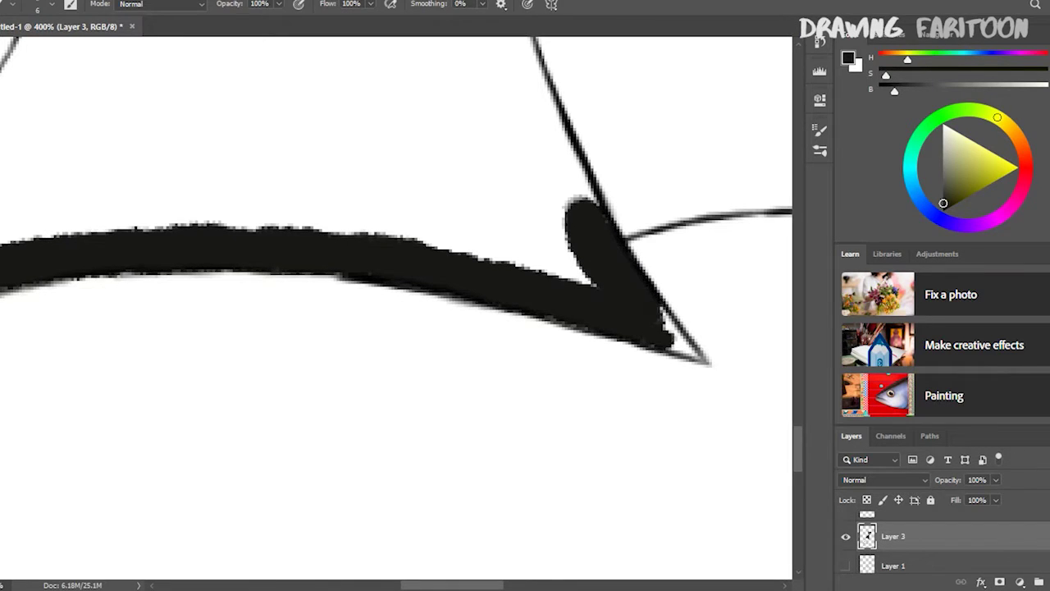
Step: Fill the third cape point near-black and start the strip along the next hem scallop
scroll(394, 303, right, 3)
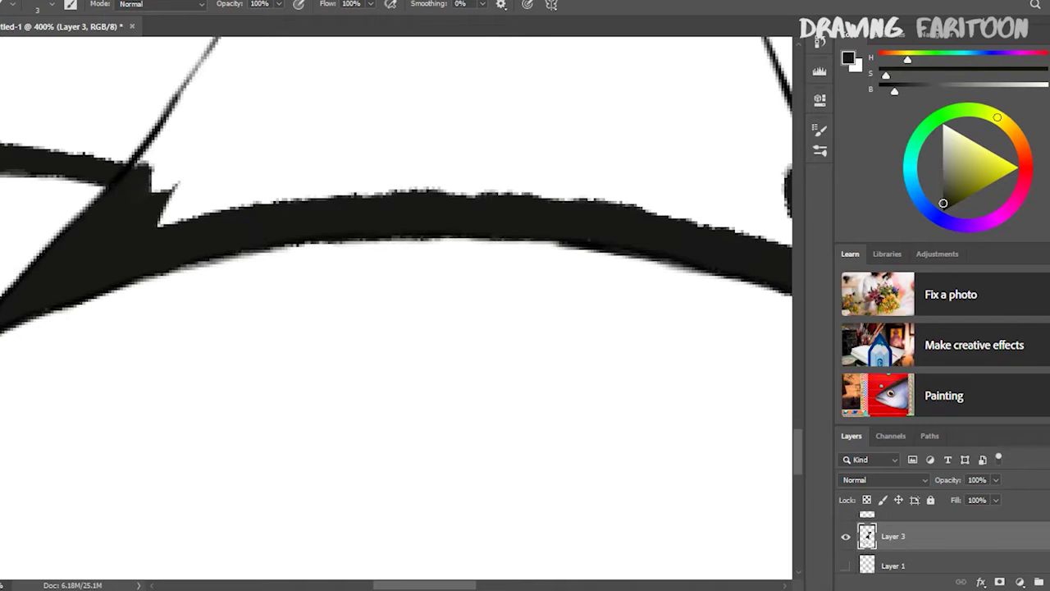
scroll(394, 304, up, 1)
mouse_move(410, 328)
mouse_down()
mouse_move(472, 246)
mouse_move(657, 253)
mouse_up()
scroll(657, 255, right, 3)
drag(489, 256, 672, 254)
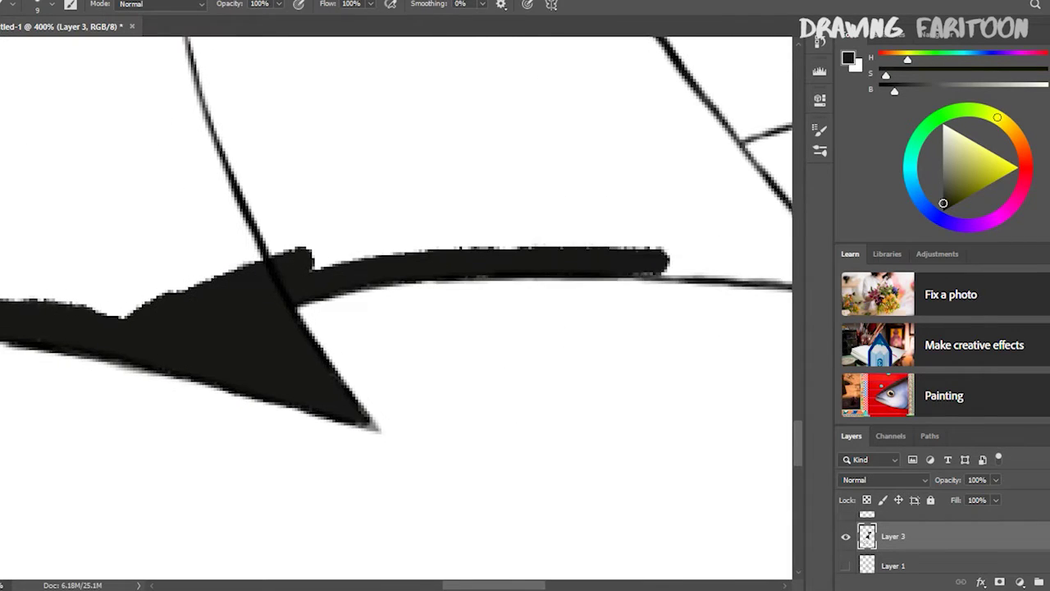
Step: Continue the near-black strip along that scallop and fill the cape point at its right end
scroll(671, 254, right, 2)
drag(563, 256, 730, 287)
scroll(394, 254, right, 3)
scroll(394, 254, up, 1)
mouse_move(488, 176)
mouse_down()
mouse_move(612, 307)
mouse_move(415, 259)
mouse_up()
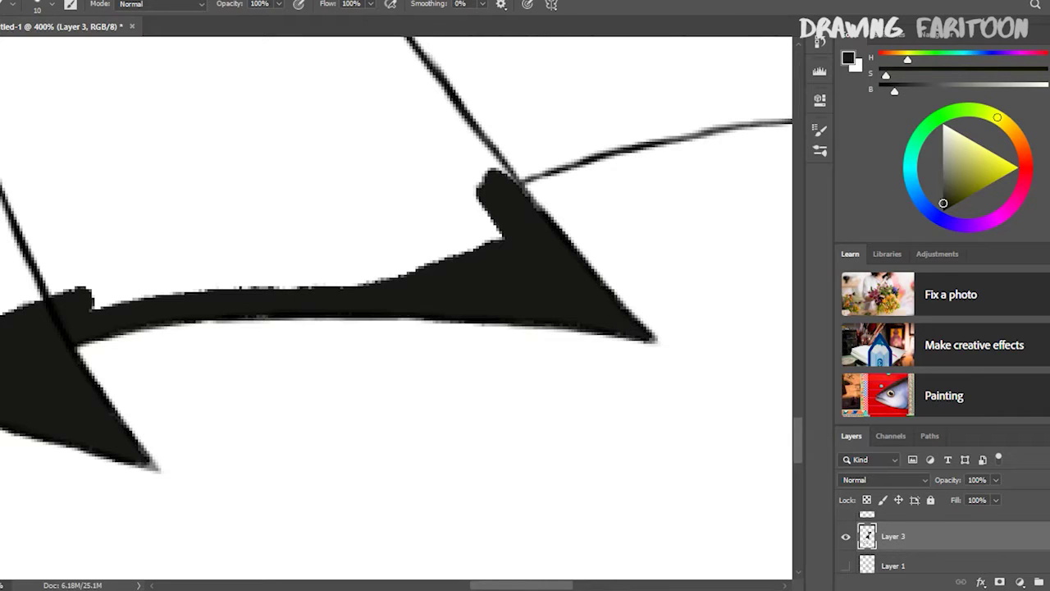
mouse_move(501, 185)
mouse_down()
mouse_move(369, 271)
mouse_move(705, 111)
mouse_up()
key(ctrl+z)
key(ctrl+z)
key(ctrl+z)
key(ctrl+z)
Step: Paint a near-black strip along the inside of the last hem scallop toward the far right cape tip
scroll(394, 304, left, 3)
drag(525, 271, 686, 263)
scroll(394, 304, right, 2)
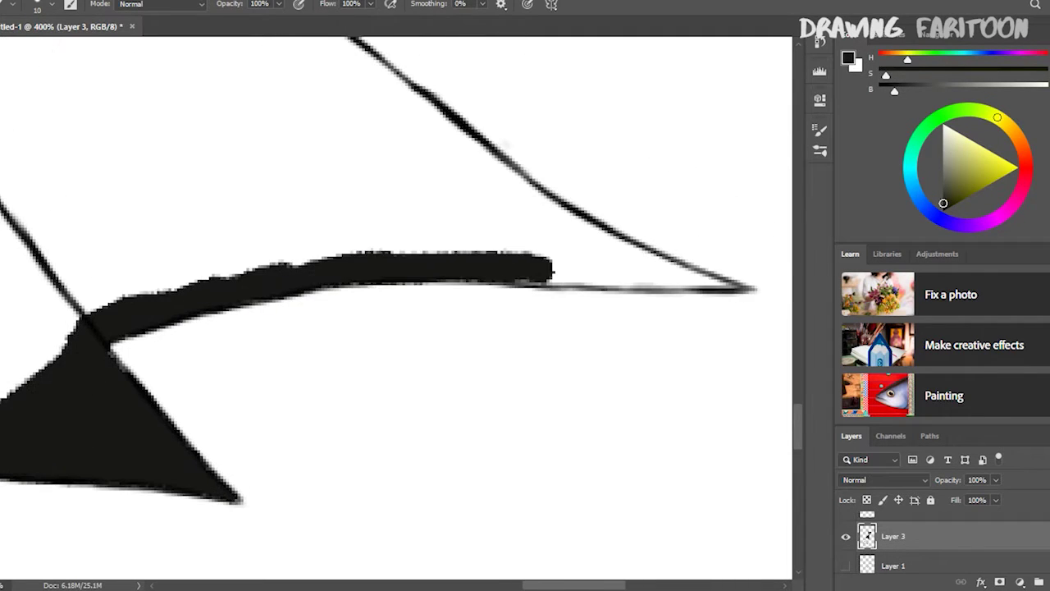
mouse_move(333, 252)
mouse_down()
mouse_move(547, 254)
mouse_move(660, 283)
mouse_up()
scroll(393, 304, right, 2)
scroll(394, 304, right, 1)
scroll(394, 304, up, 1)
drag(250, 238, 381, 275)
Step: Fill the far right cape tip with a smaller brush and line the start of its upper edge near-black
key(bracketleft)
key(bracketleft)
key(bracketleft)
key(bracketleft)
key(bracketleft)
drag(328, 305, 444, 297)
mouse_move(329, 242)
mouse_down()
mouse_move(254, 221)
mouse_move(214, 181)
mouse_move(164, 164)
mouse_up()
scroll(394, 304, left, 3)
scroll(394, 304, up, 1)
Step: Paint a thicker near-black strip up the inside of the cape's front edge to the filled torso
key(bracketright)
key(bracketright)
key(bracketright)
key(bracketright)
key(bracketright)
drag(460, 271, 209, 66)
scroll(209, 66, up, 3)
drag(332, 192, 287, 131)
scroll(287, 131, up, 2)
drag(337, 238, 279, 111)
scroll(279, 111, up, 2)
scroll(393, 304, up, 2)
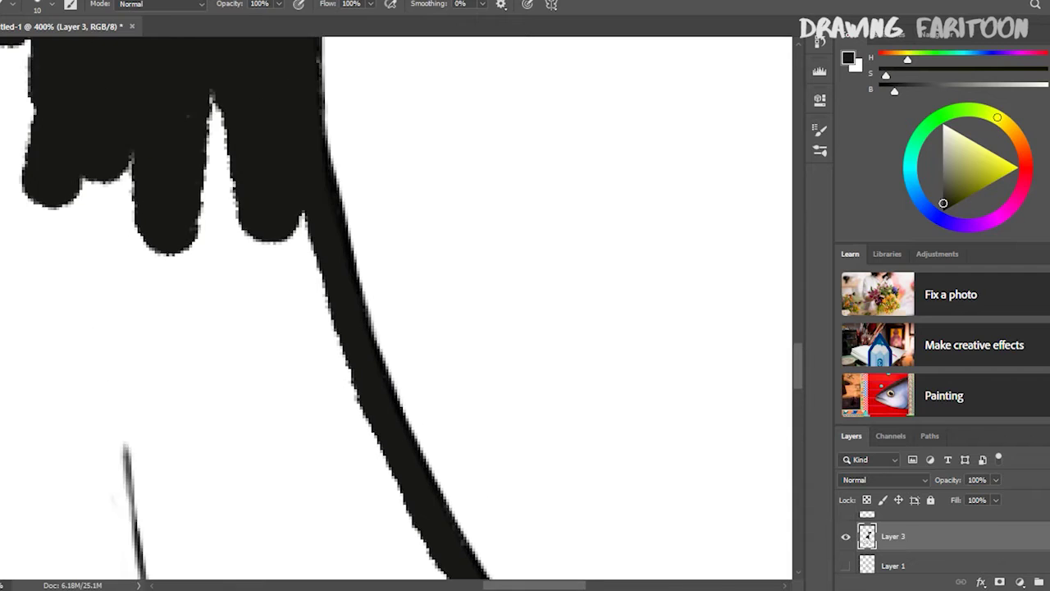
Step: Fill the remaining white interior of the cape near-black with a much larger brush
scroll(394, 303, down, 3)
key(bracketright)
key(bracketright)
key(bracketright)
key(bracketright)
key(bracketright)
key(bracketright)
key(bracketright)
mouse_move(214, 246)
mouse_down()
mouse_move(274, 234)
mouse_move(388, 402)
mouse_move(183, 441)
mouse_move(77, 488)
mouse_move(152, 525)
mouse_up()
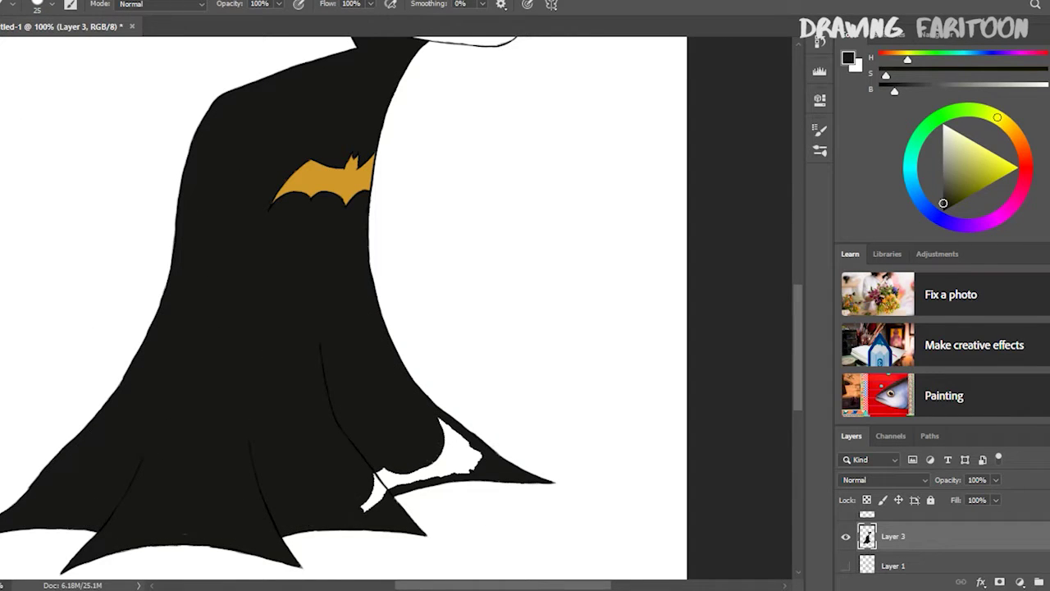
drag(374, 496, 468, 463)
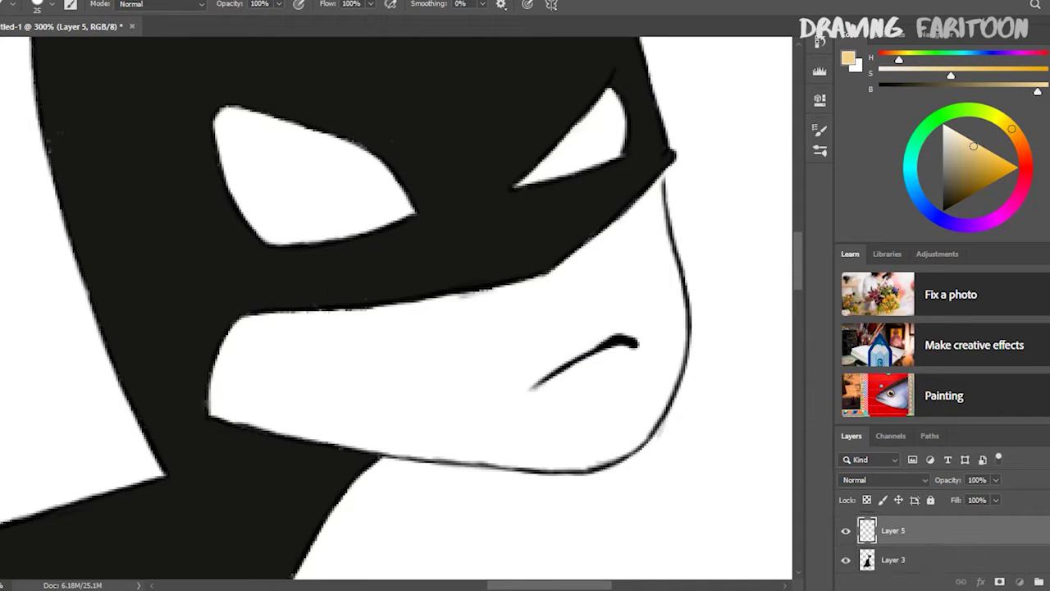
Step: Move Layer 5 beneath Layer 3 and fill the exposed lower face with a pale skin tone up to the outline
drag(599, 271, 517, 320)
key(ctrl+z)
key(alt+bracketleft)
mouse_move(539, 375)
mouse_down()
mouse_move(210, 417)
mouse_move(638, 211)
mouse_move(657, 336)
mouse_move(411, 431)
mouse_move(664, 410)
mouse_up()
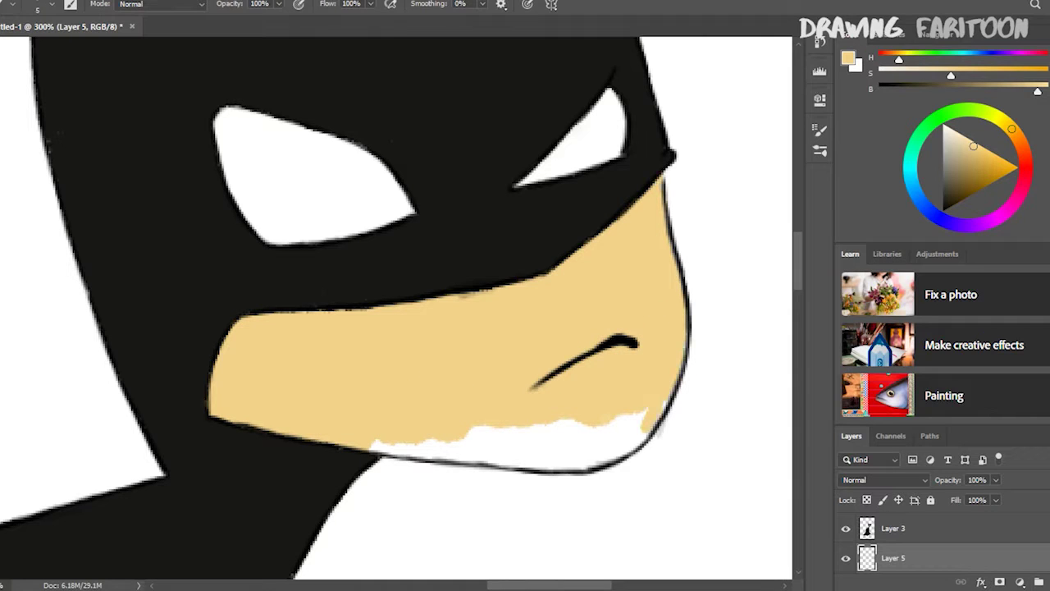
drag(485, 443, 644, 435)
key(e)
key(alt+bracketright)
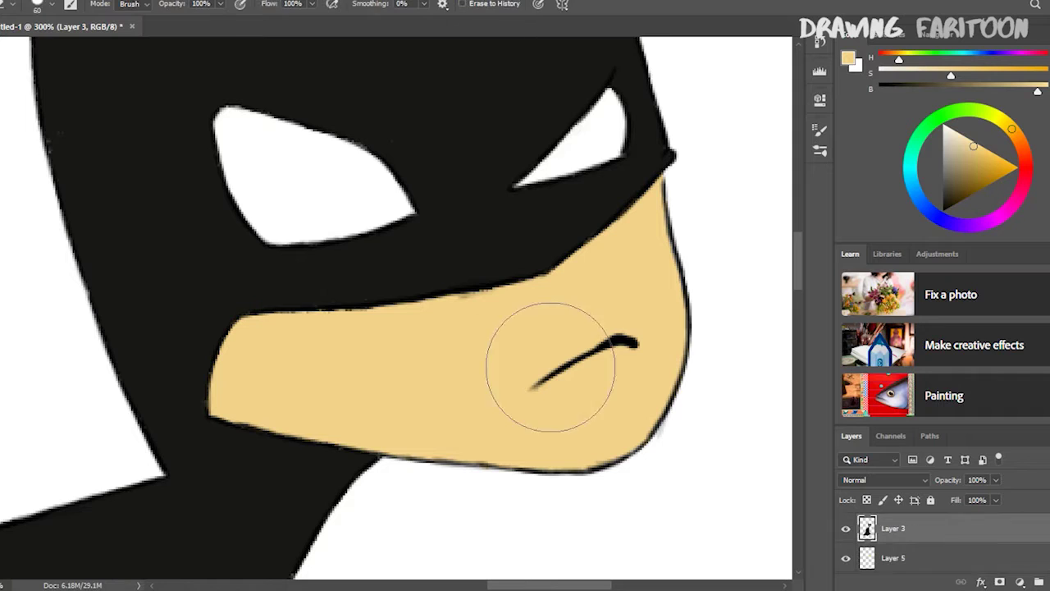
key(b)
Step: Create a new layer beneath Layer 3 and fill both eye openings of the cowl with very light grey
click(945, 133)
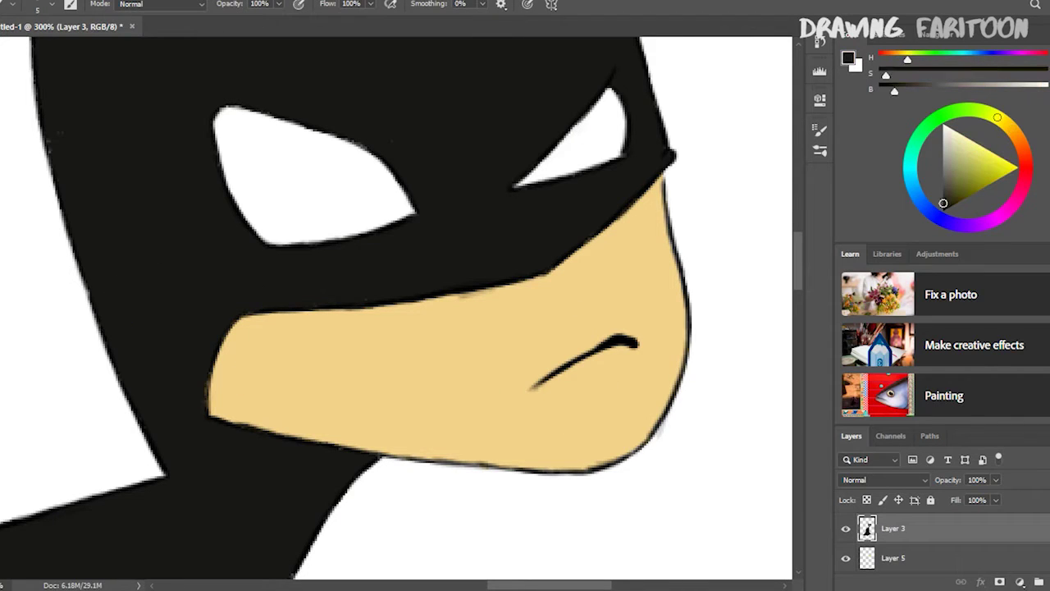
ctrl+click(1020, 582)
drag(306, 218, 325, 164)
mouse_move(246, 132)
mouse_down()
mouse_move(271, 222)
mouse_move(344, 205)
mouse_up()
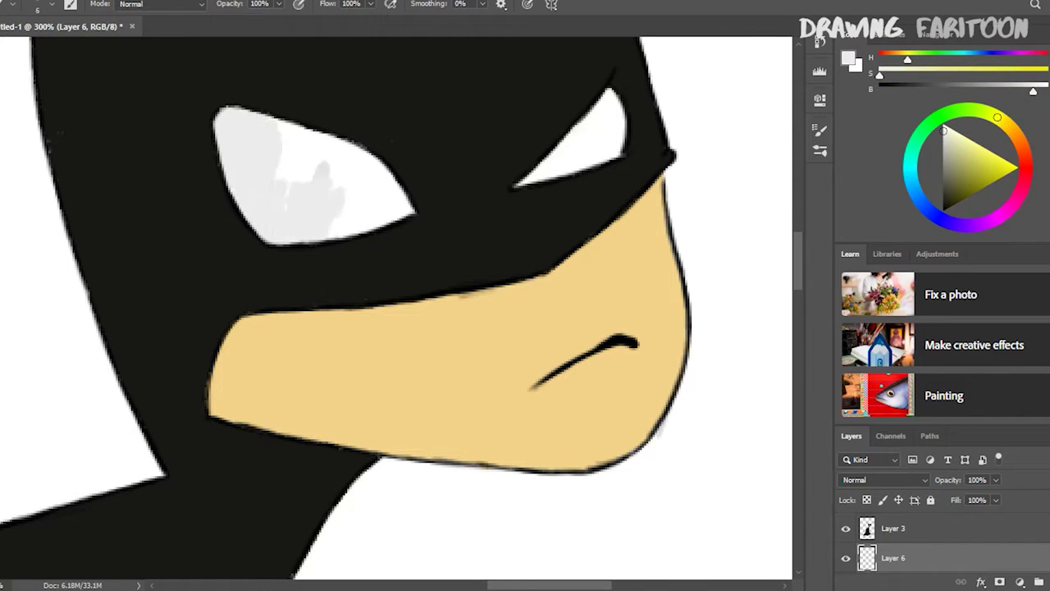
drag(533, 172, 607, 115)
drag(387, 188, 410, 205)
key(e)
key(alt+bracketright)
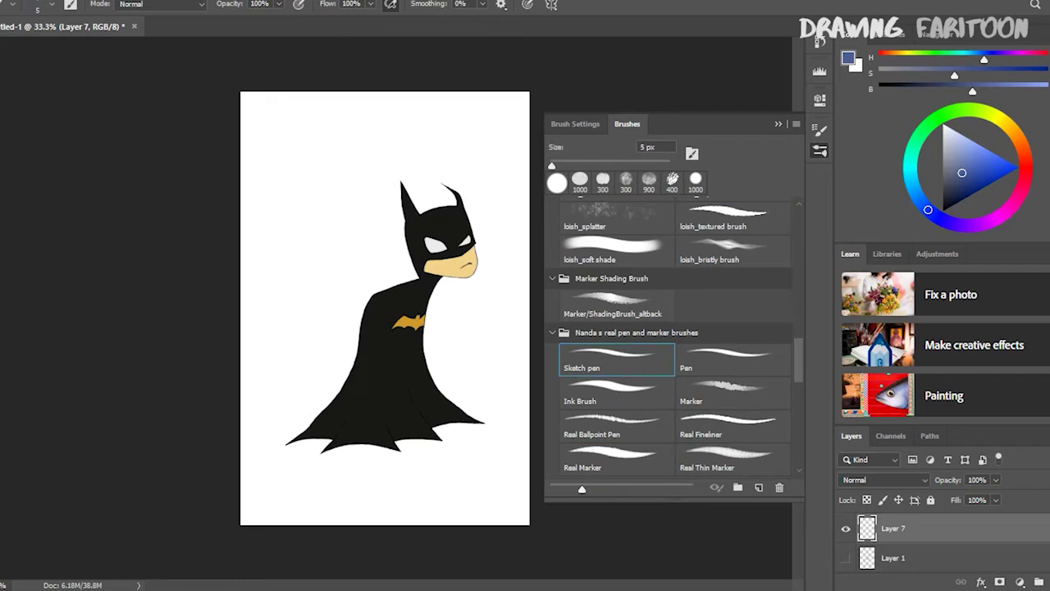
Step: Paint a large muted blue disc behind the Batman figure on Layer 7
mouse_move(386, 361)
mouse_down()
mouse_move(398, 352)
mouse_move(399, 375)
mouse_move(388, 341)
mouse_up()
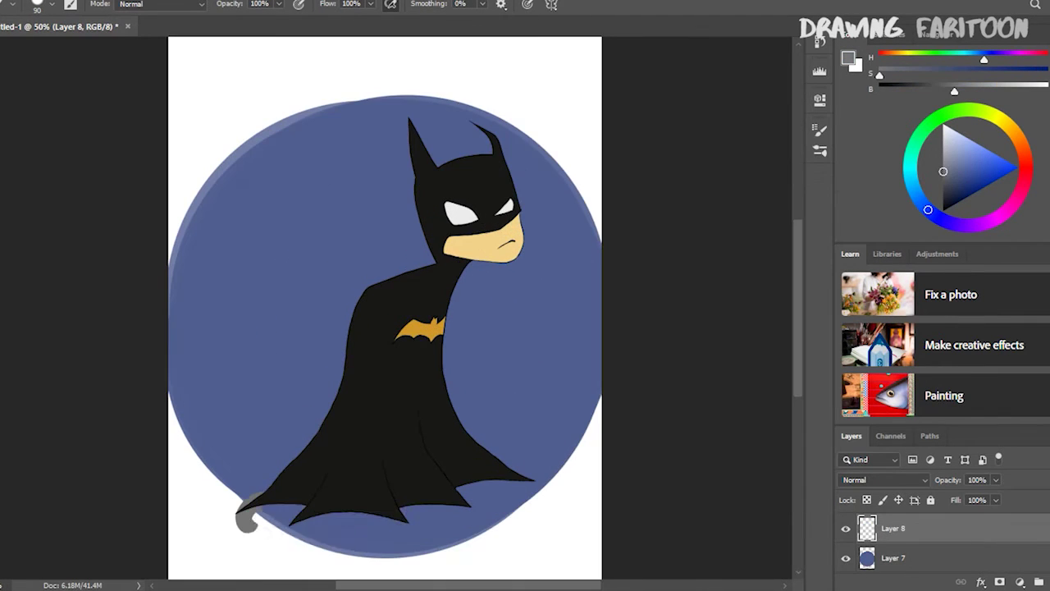
Step: Paint a grey ground shadow beneath the cape's hem on Layer 8 and set the layer's opacity to 95%
mouse_move(377, 513)
mouse_down()
mouse_move(262, 566)
mouse_move(225, 504)
mouse_up()
scroll(226, 505, down, 5)
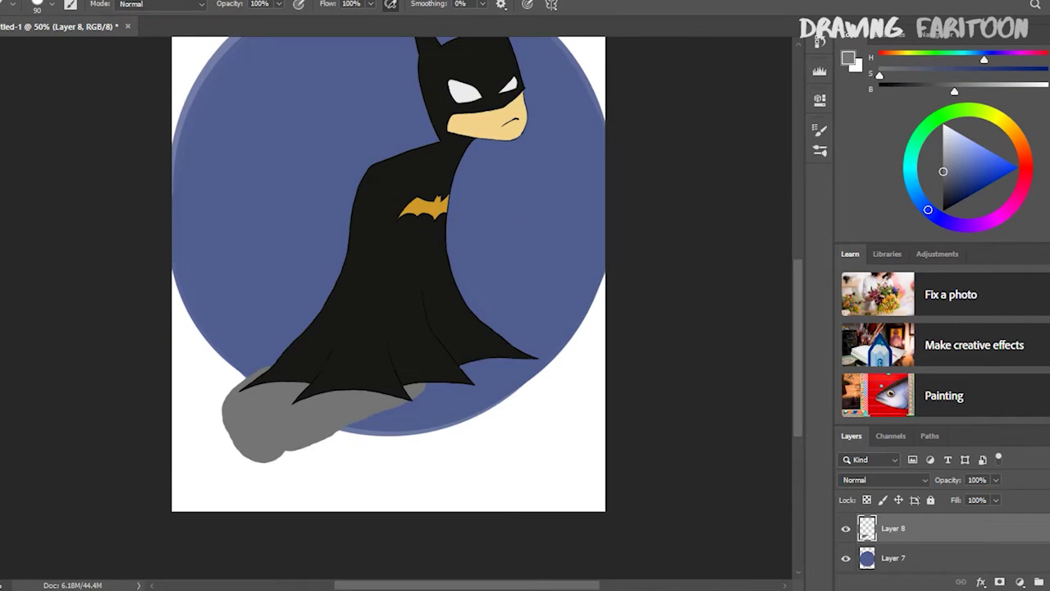
drag(403, 394, 509, 365)
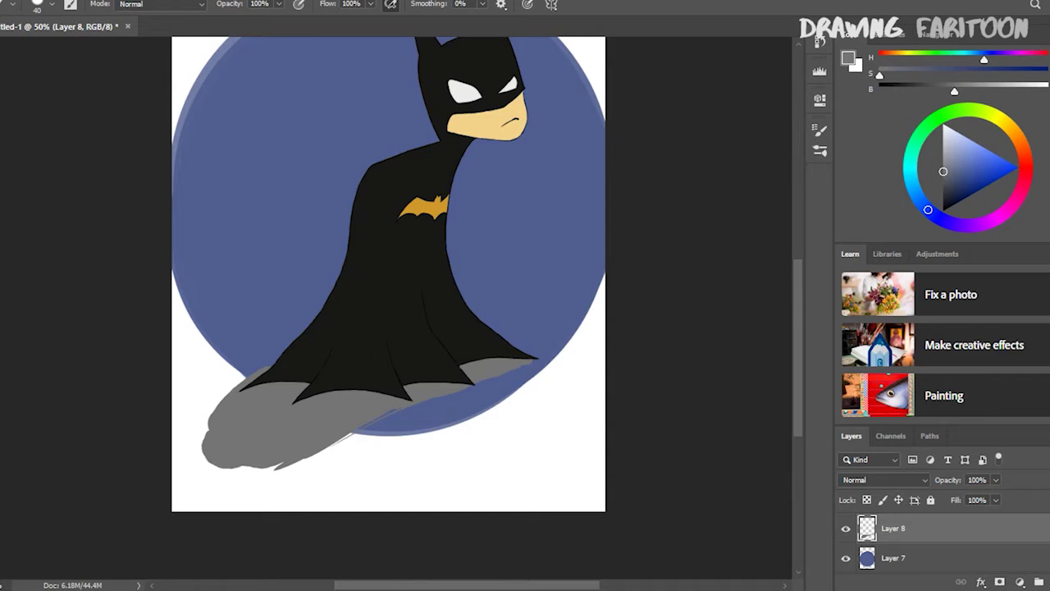
mouse_move(948, 479)
mouse_down()
mouse_move(936, 479)
mouse_move(948, 479)
mouse_up()
Step: Paint a small near-black flying bat on Layer 8 over the blue disc behind Batman's shoulder, erasing along its wings to refine the edges
scroll(389, 311, up, 1)
key(ctrl+1)
alt+click(405, 370)
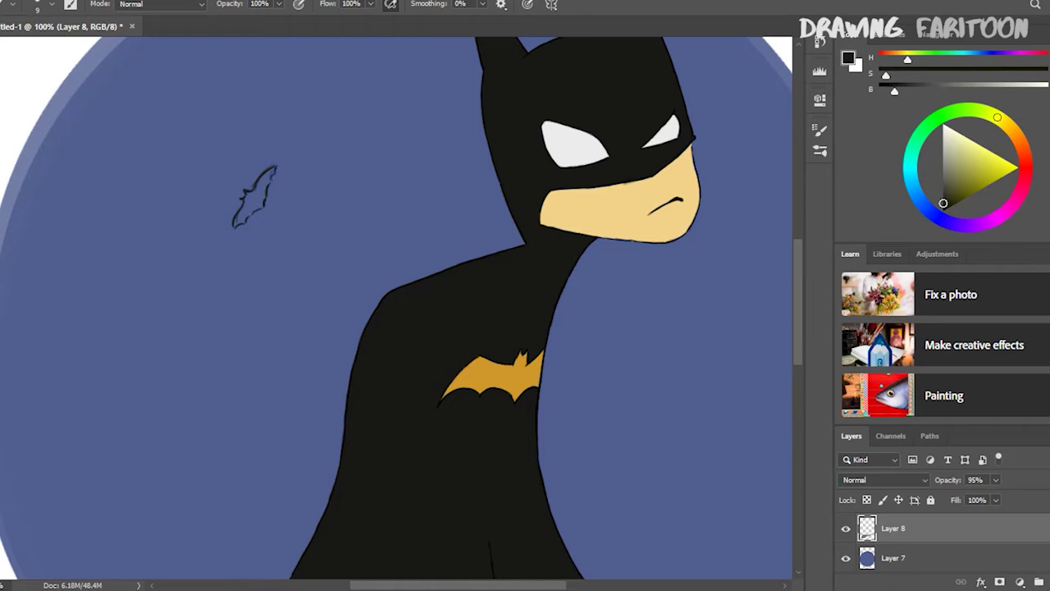
scroll(173, 156, up, 1)
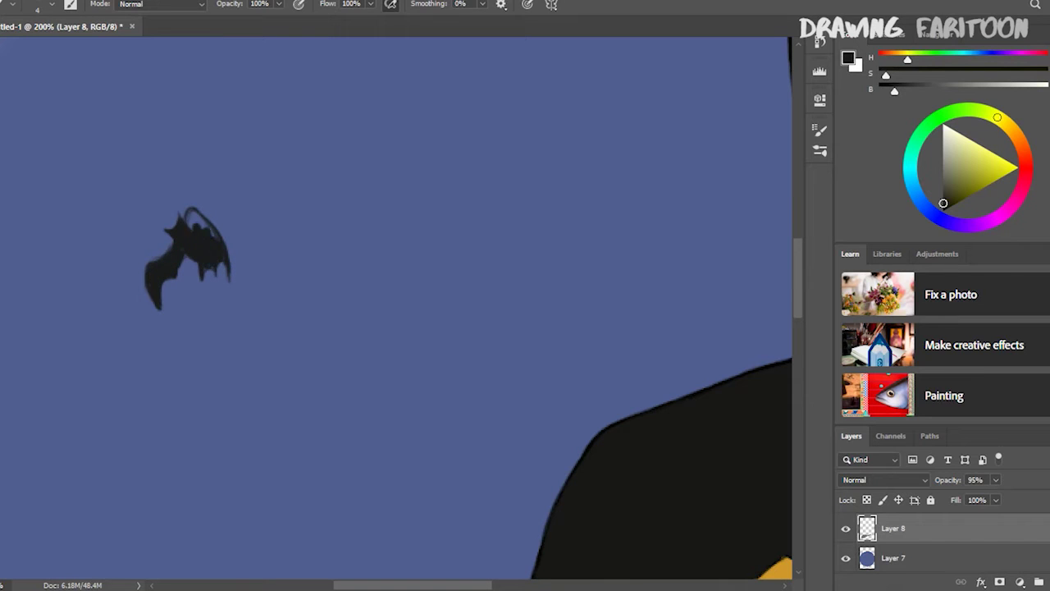
key(e)
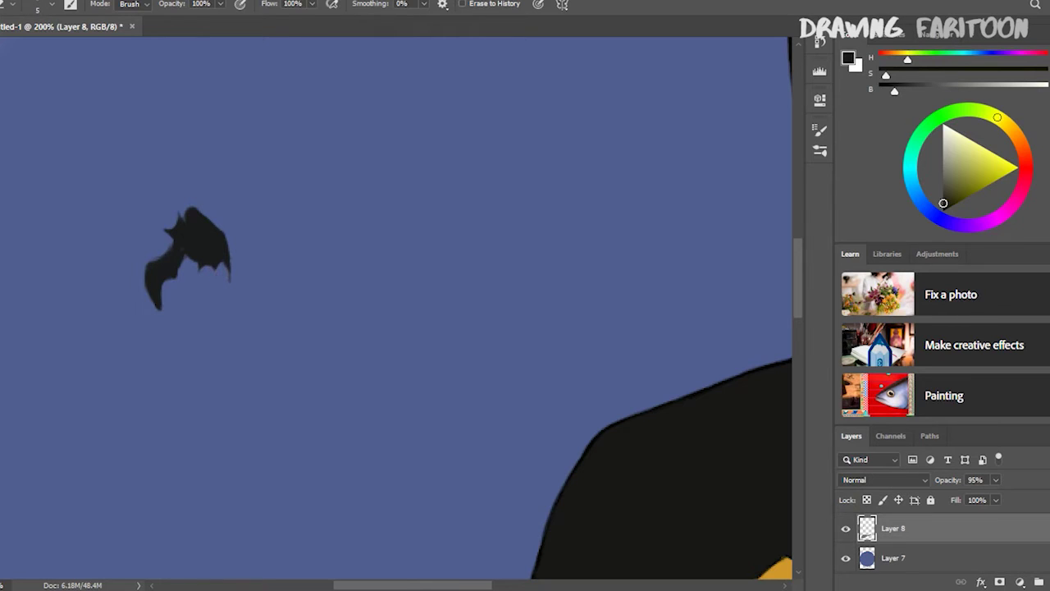
key(b)
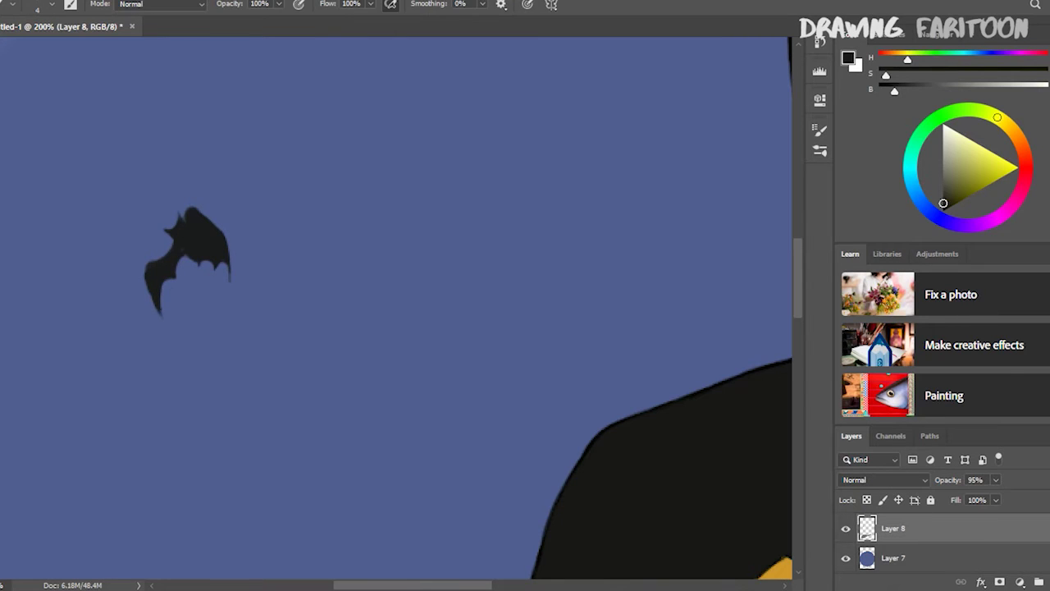
Step: Paint a second, smaller near-black bat with spread wings to the left of the first one on Layer 8
mouse_move(205, 263)
mouse_down()
mouse_move(334, 204)
mouse_move(371, 231)
mouse_up()
drag(154, 239, 169, 224)
key(ctrl+z)
scroll(209, 185, up, 1)
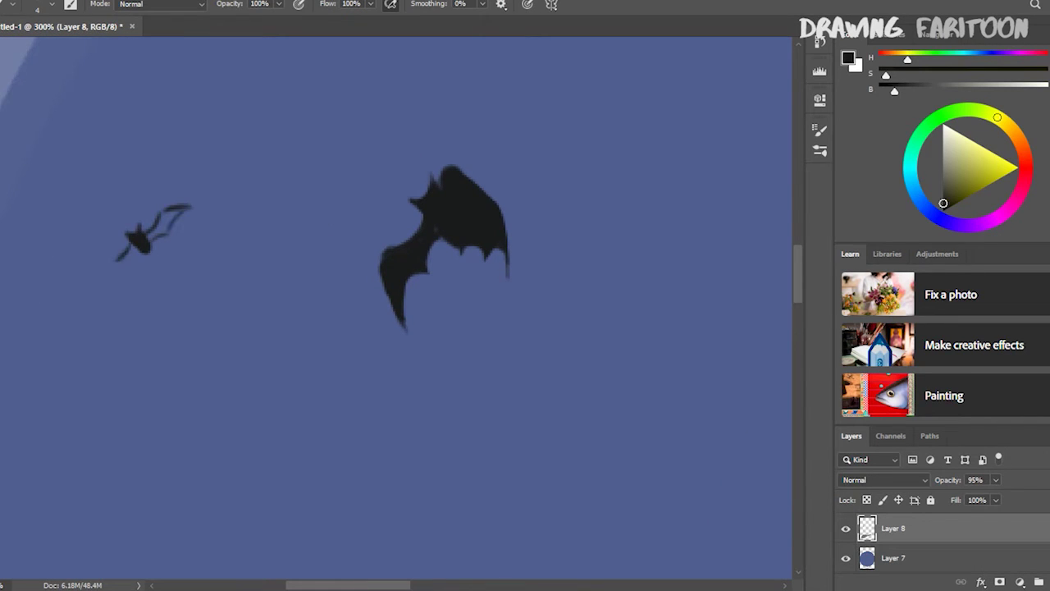
scroll(394, 295, down, 3)
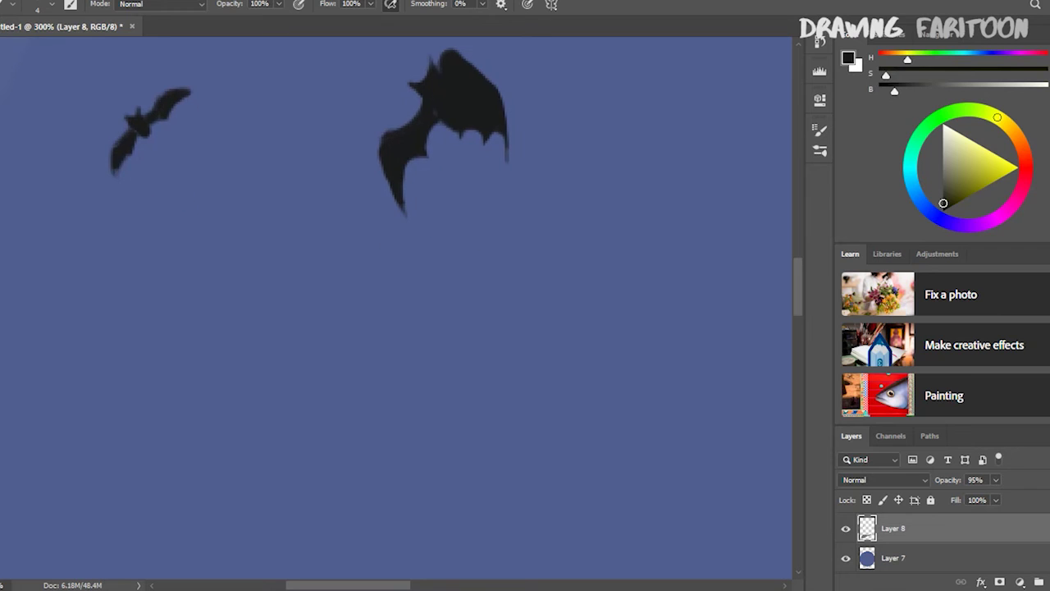
key(ctrl+0)
key(ctrl+1)
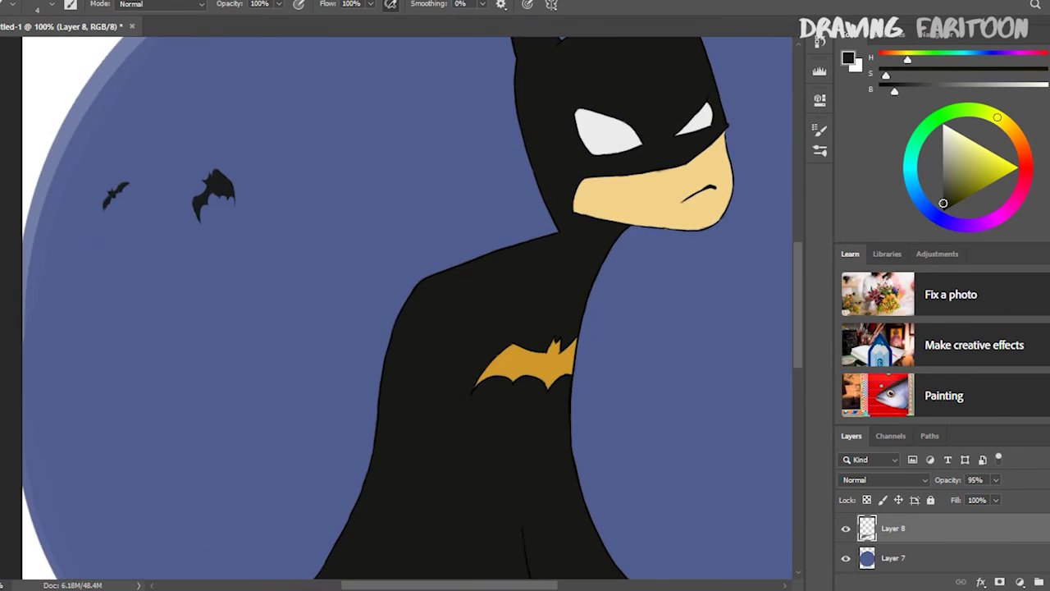
Step: Create Layer 9 beneath Layer 7 and paint the whole background around the blue disc near-black with a 250-size brush
mouse_move(275, 123)
mouse_down()
mouse_move(263, 169)
mouse_move(293, 141)
mouse_up()
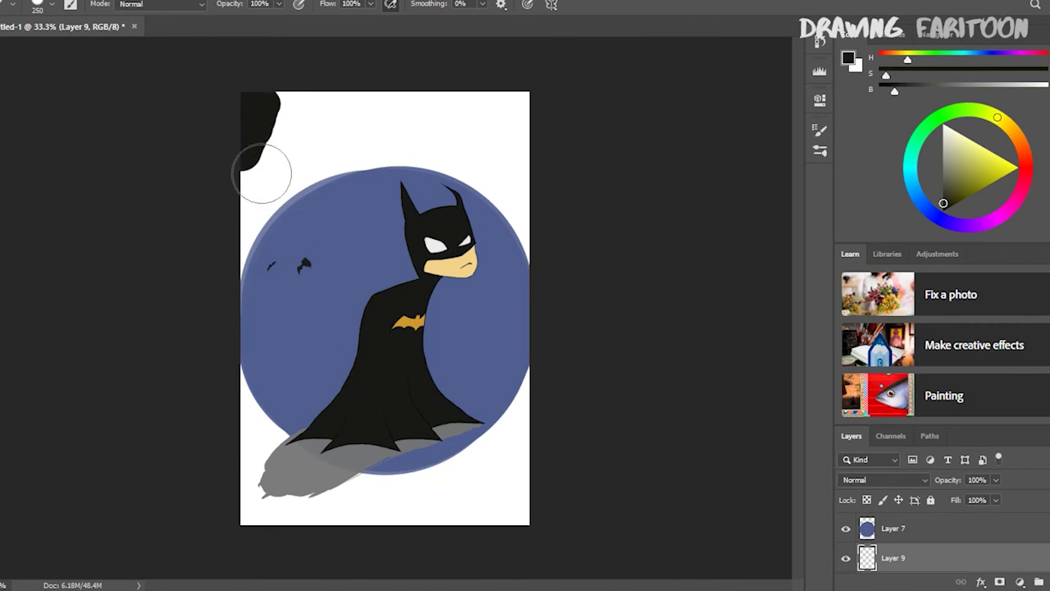
scroll(293, 141, up, 1)
mouse_move(246, 57)
mouse_down()
mouse_move(222, 77)
mouse_move(304, 551)
mouse_move(534, 101)
mouse_move(385, 123)
mouse_up()
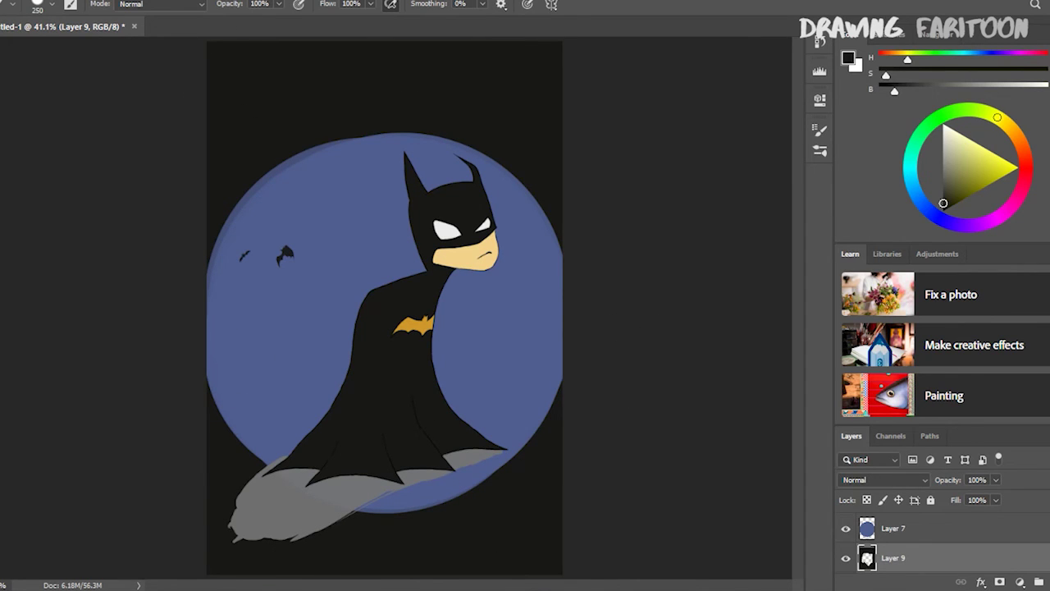
Step: Set Layer 8's opacity to 90% and dot light grey and near-white stars over the blue disc on new Layer 10 beneath it
drag(948, 480, 958, 480)
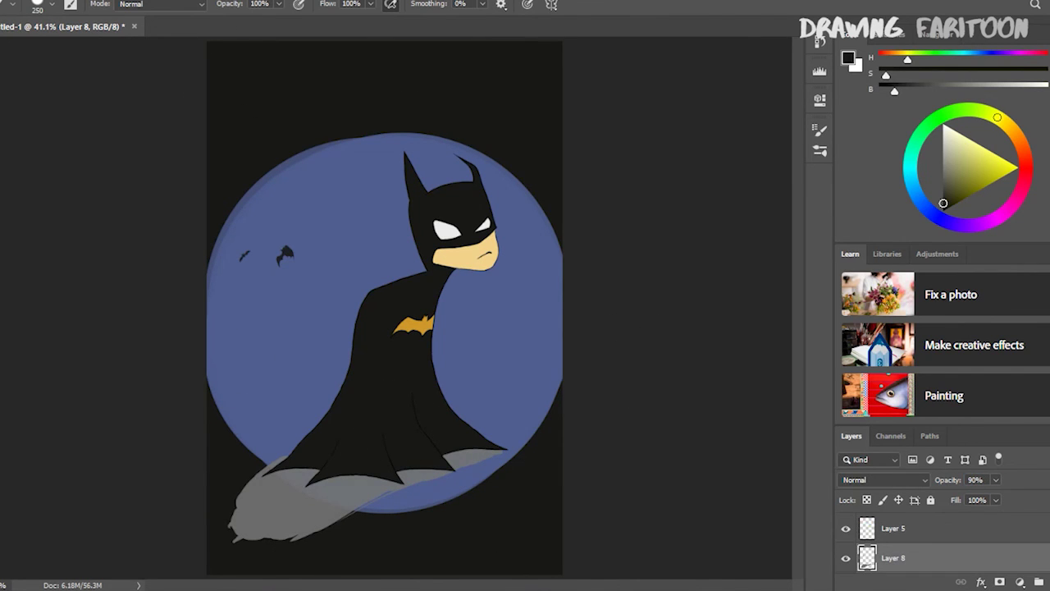
key(ctrl+shift+alt+n)
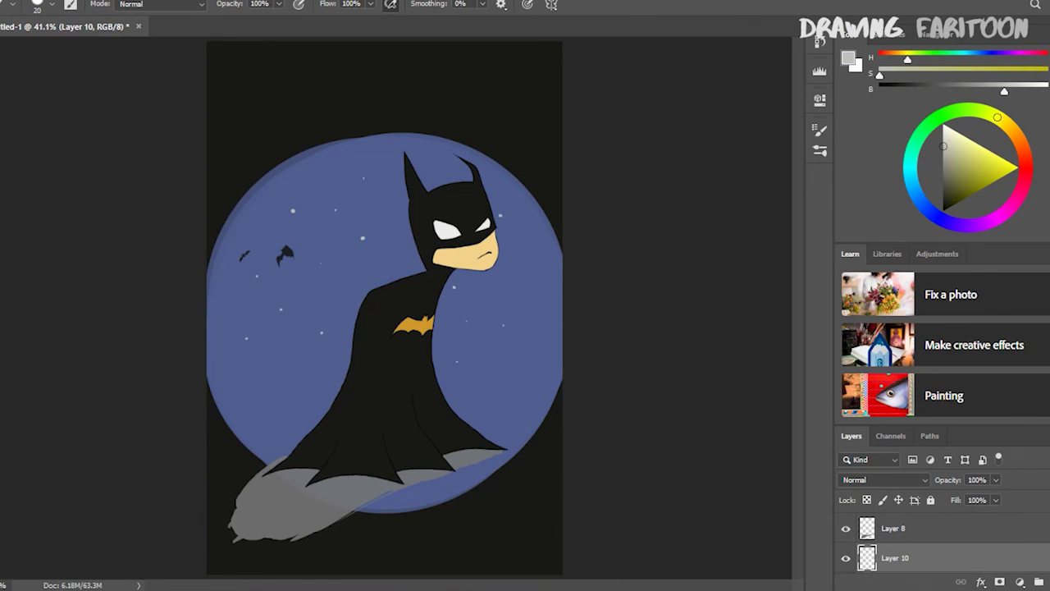
drag(1004, 91, 1031, 91)
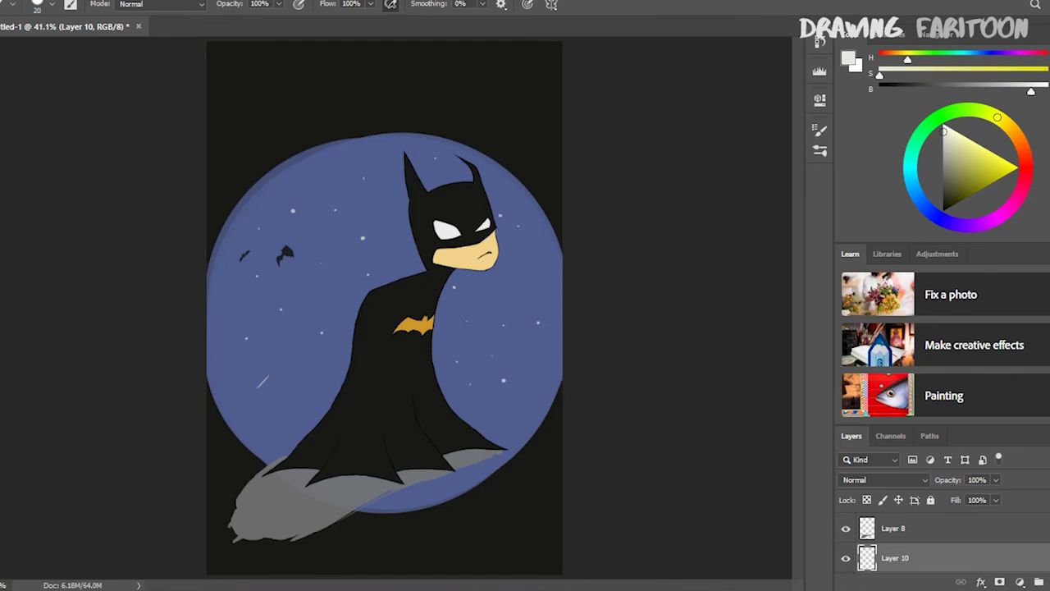